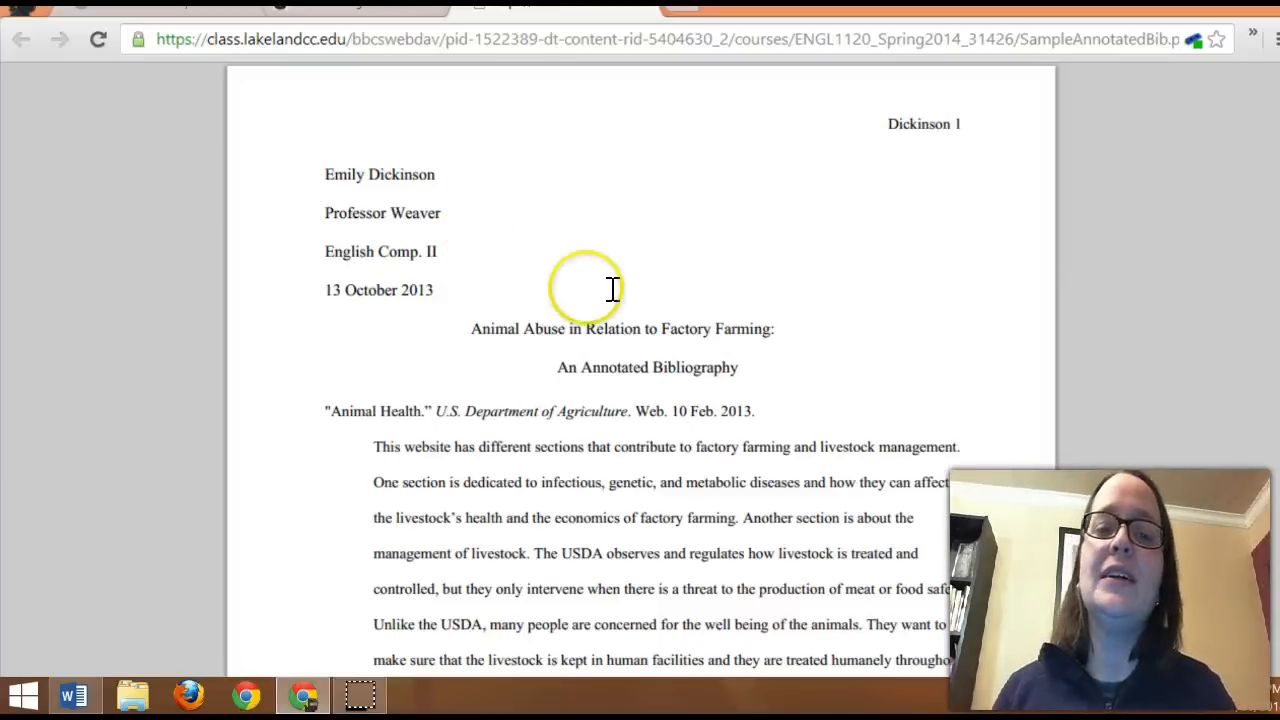
Step: Read through the sample annotated bibliography's pages in Chrome to examine its MLA heading, citations and annotations, returning to its beginning
{"action": "scroll", "coordinate": [600, 283], "scroll_direction": "down", "scroll_amount": 1}
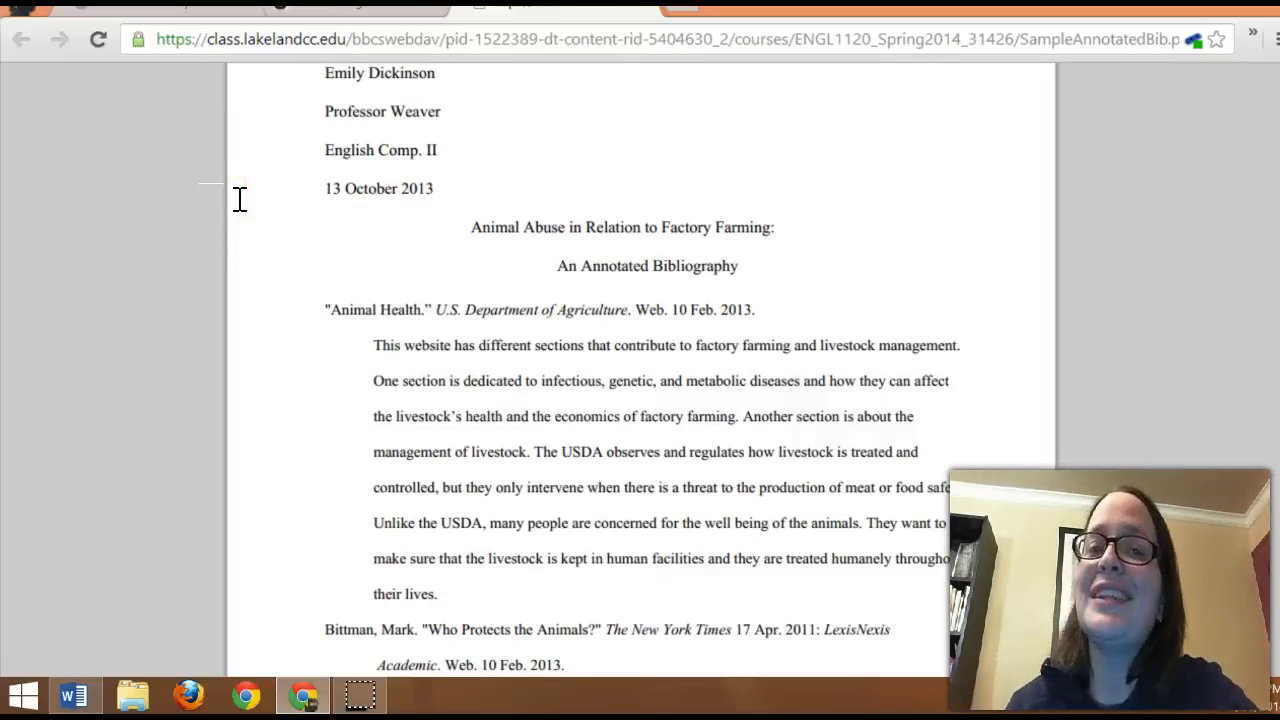
{"action": "scroll", "coordinate": [318, 198], "scroll_direction": "down", "scroll_amount": 3}
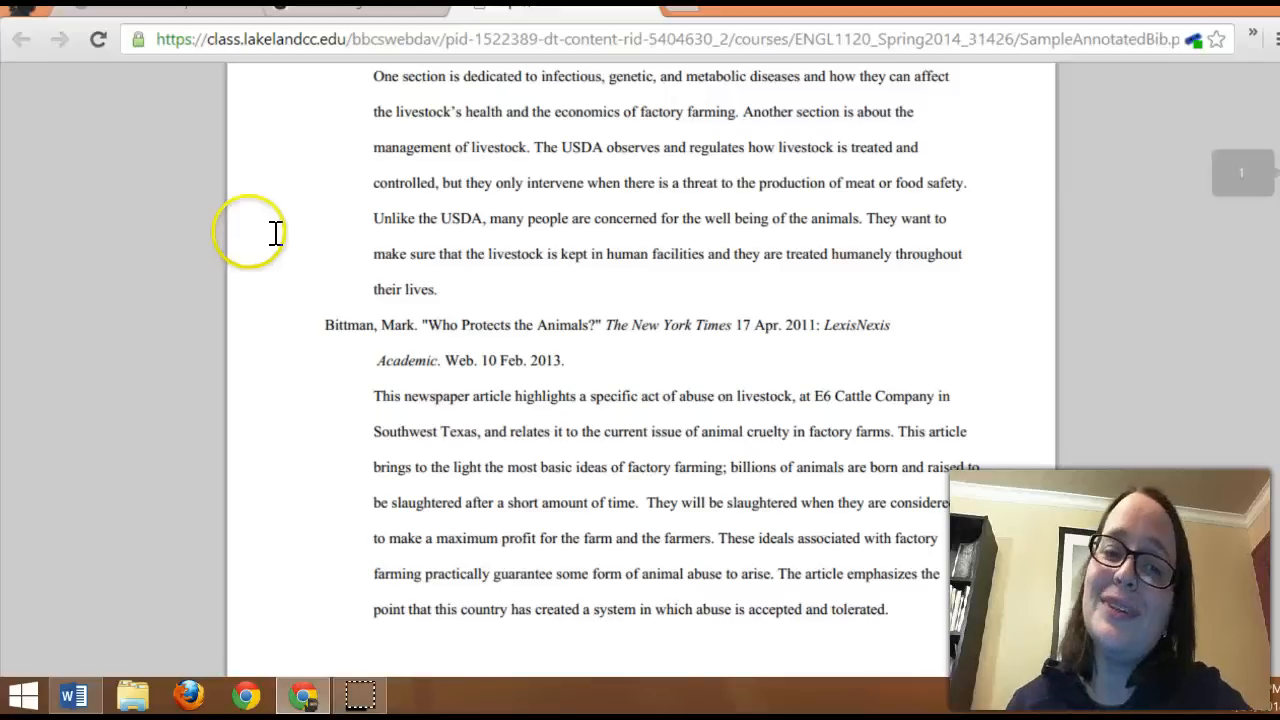
{"action": "scroll", "coordinate": [410, 325], "scroll_direction": "down", "scroll_amount": 6}
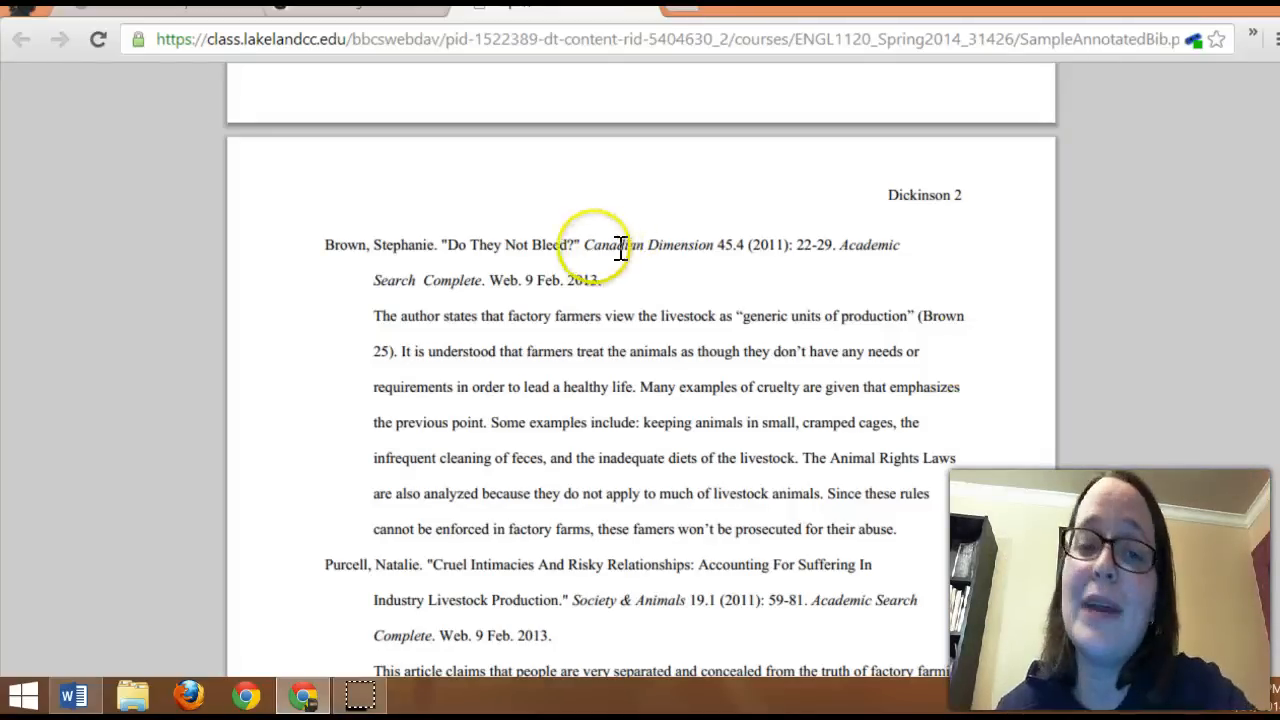
{"action": "scroll", "coordinate": [535, 235], "scroll_direction": "down", "scroll_amount": 4}
{"action": "scroll", "coordinate": [523, 250], "scroll_direction": "down", "scroll_amount": 3}
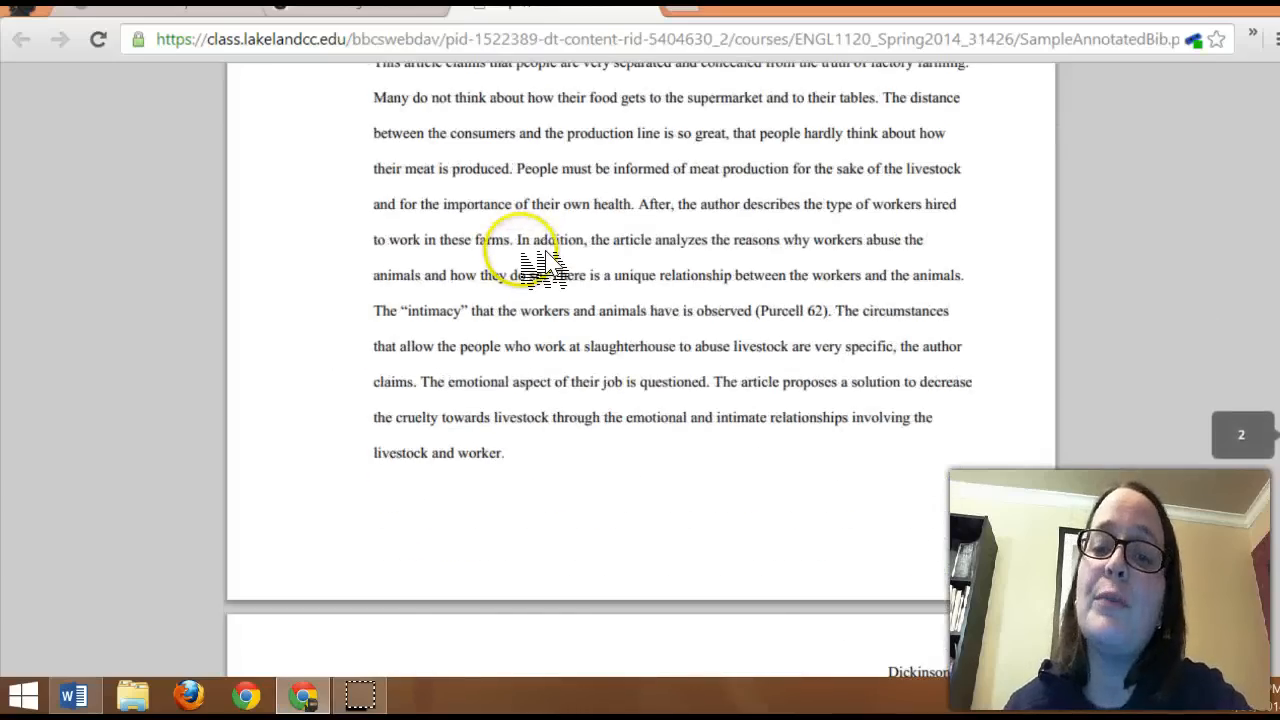
{"action": "scroll", "coordinate": [523, 250], "scroll_direction": "down", "scroll_amount": 5}
{"action": "left_click_drag", "start_coordinate": [888, 376], "coordinate": [889, 68]}
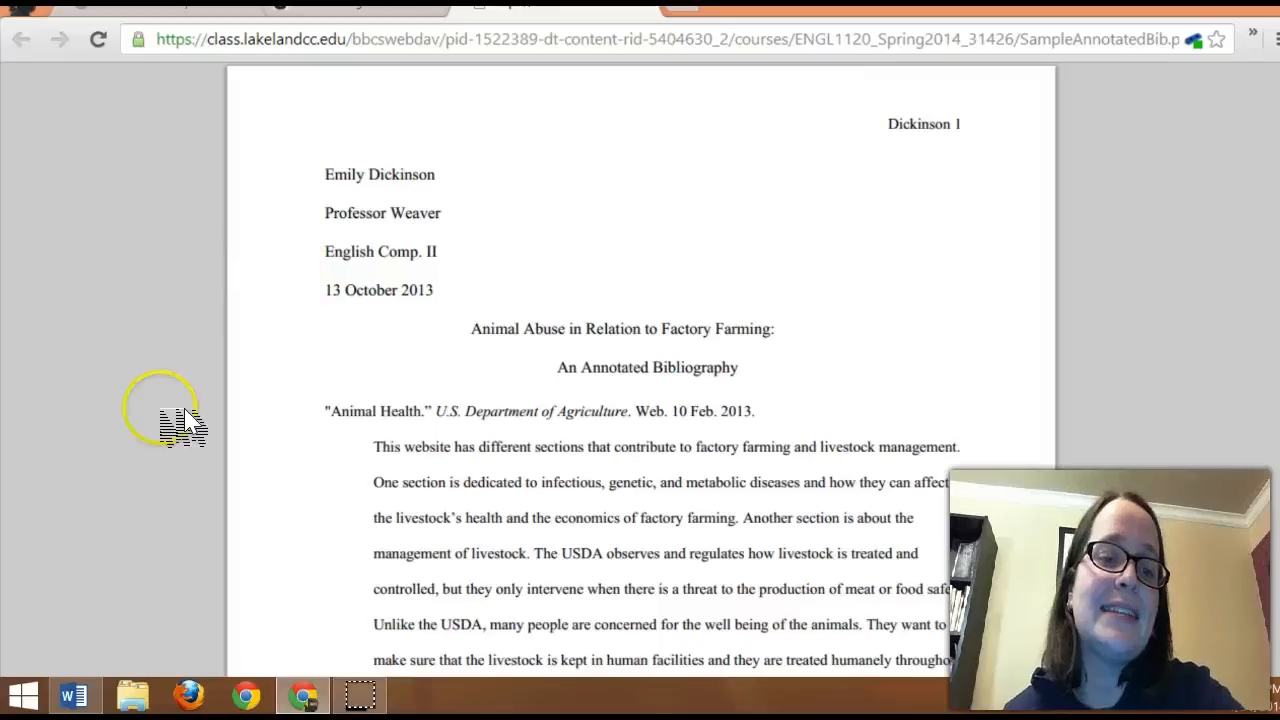
Step: Check the "Understanding MLA Format" handout in Word, and bring up the unformatted annotated bibliography draft
{"action": "mouse_move", "coordinate": [75, 695]}
{"action": "left_click", "coordinate": [340, 625]}
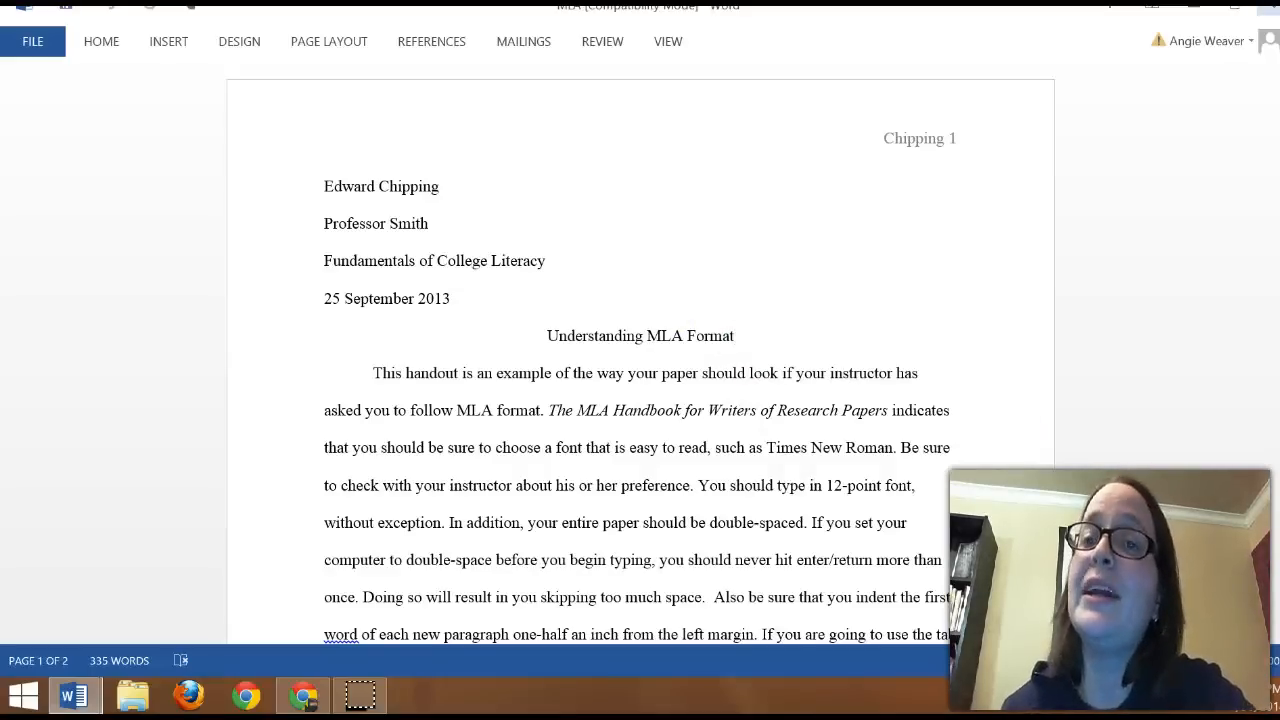
{"action": "left_click", "coordinate": [1270, 10]}
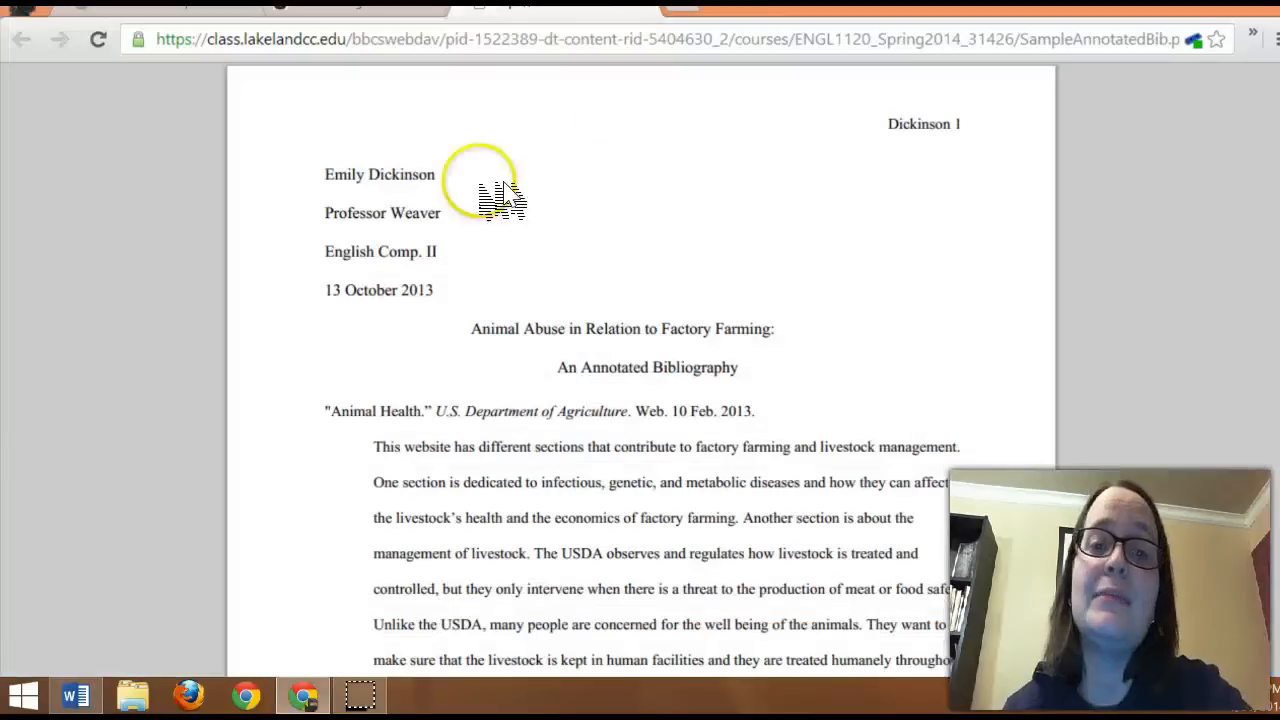
{"action": "left_click", "coordinate": [98, 703]}
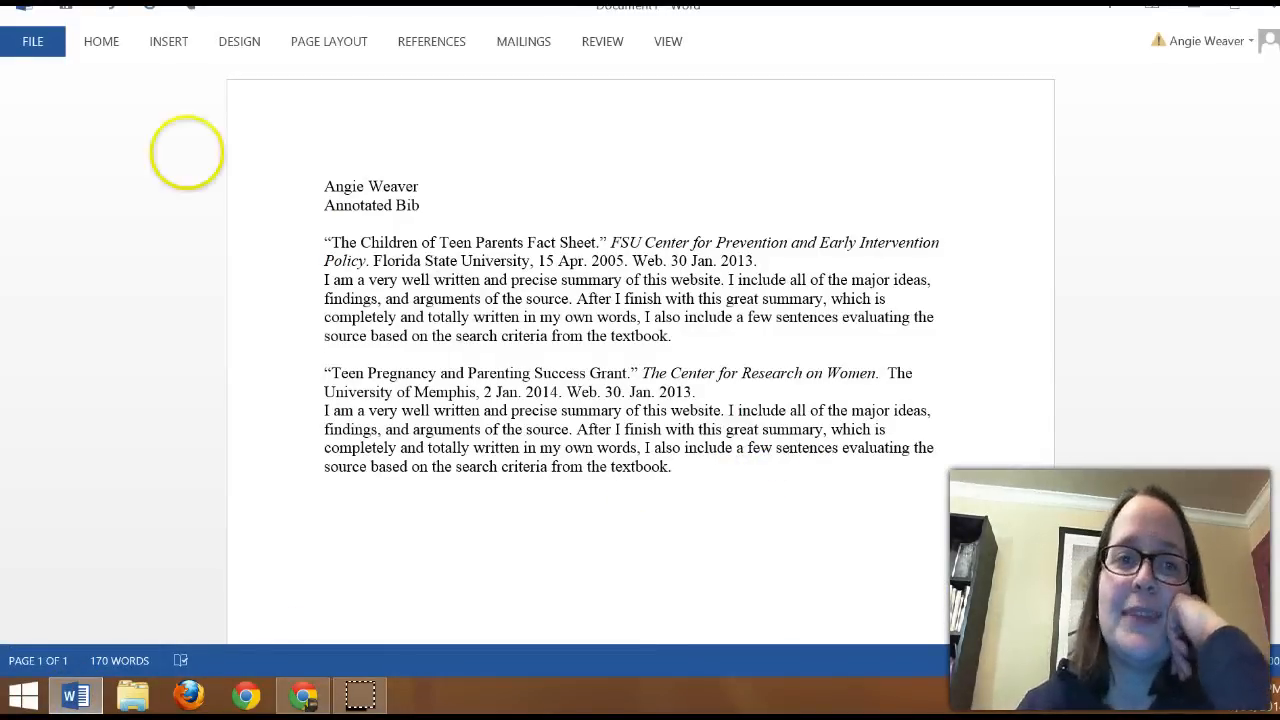
Step: Set all the text in the draft to the Calibri font and deselect it
{"action": "left_click_drag", "start_coordinate": [711, 475], "coordinate": [314, 186]}
{"action": "left_click", "coordinate": [101, 41]}
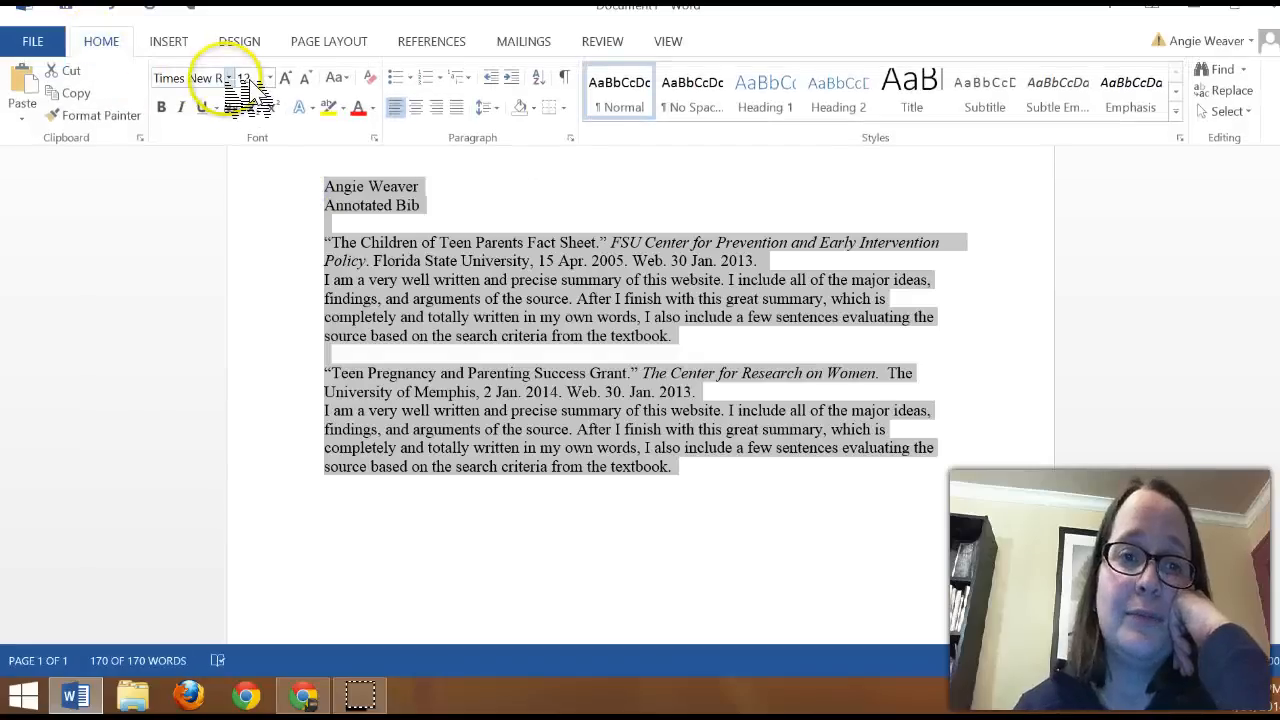
{"action": "left_click", "coordinate": [229, 78]}
{"action": "left_click", "coordinate": [200, 149]}
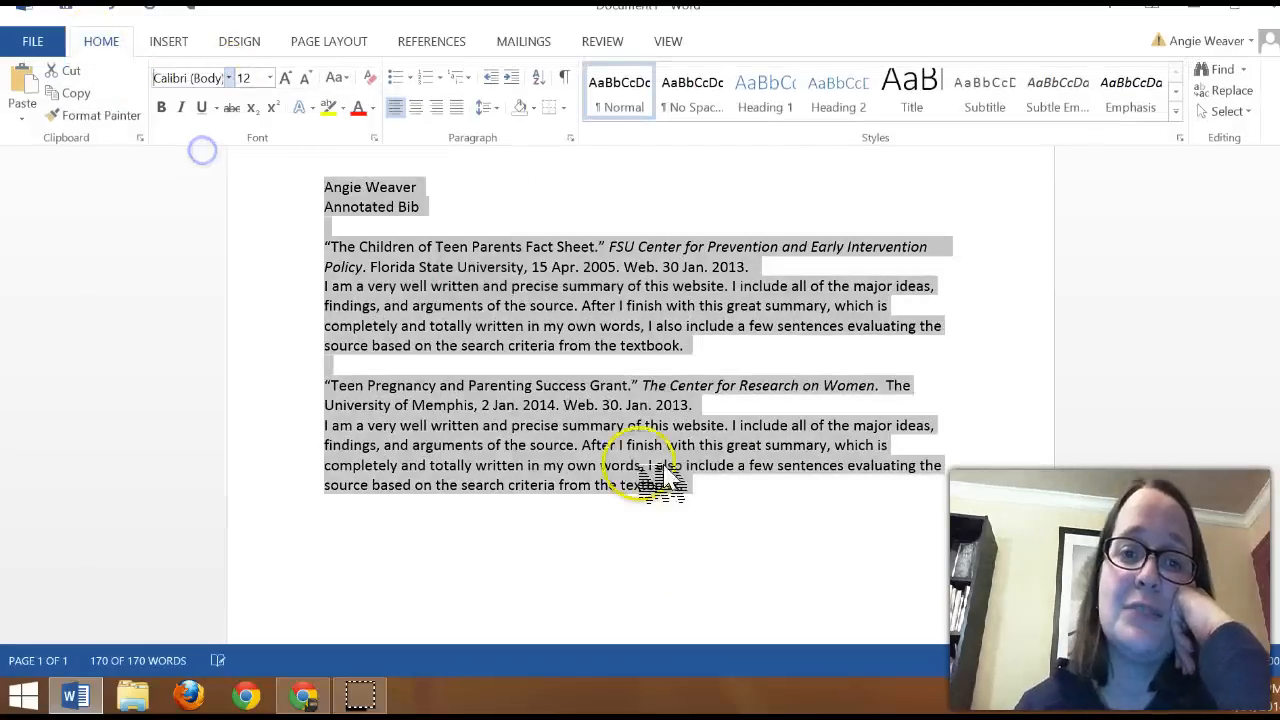
{"action": "left_click", "coordinate": [737, 566]}
{"action": "left_click", "coordinate": [720, 555]}
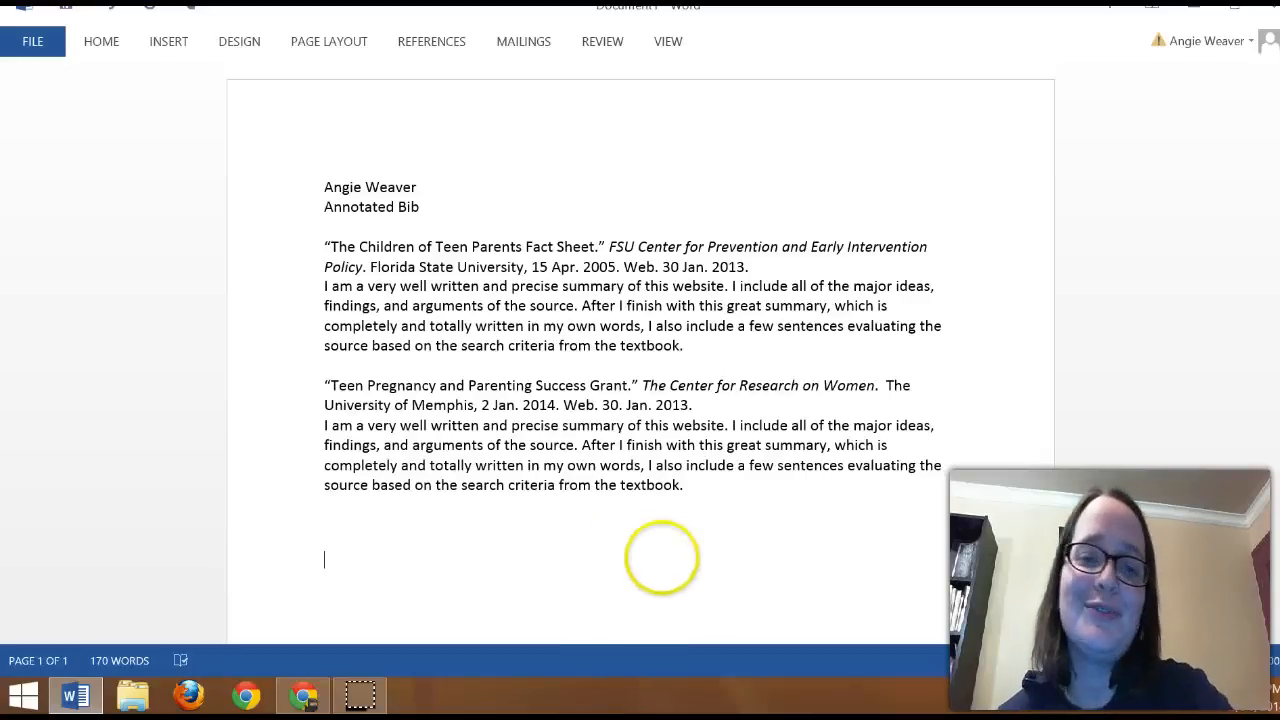
Step: Set the whole document's font to Times New Roman and clear the selection
{"action": "key", "text": "ctrl+a"}
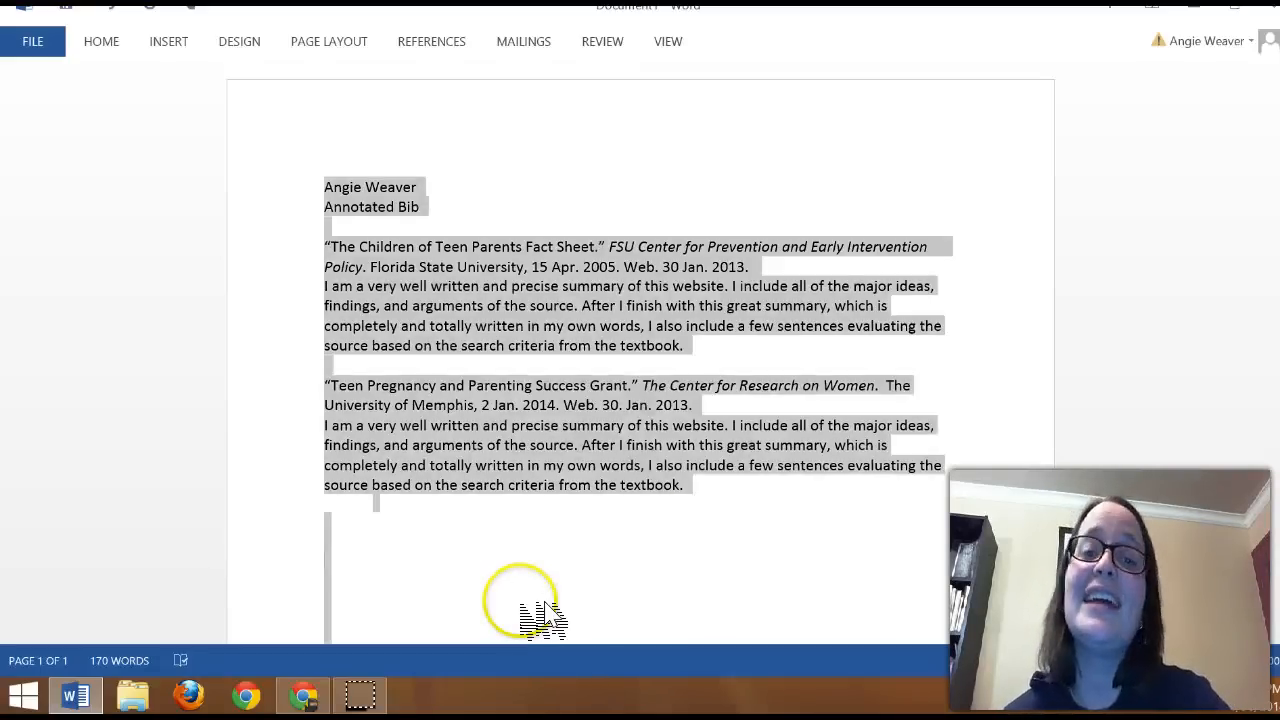
{"action": "left_click", "coordinate": [103, 40]}
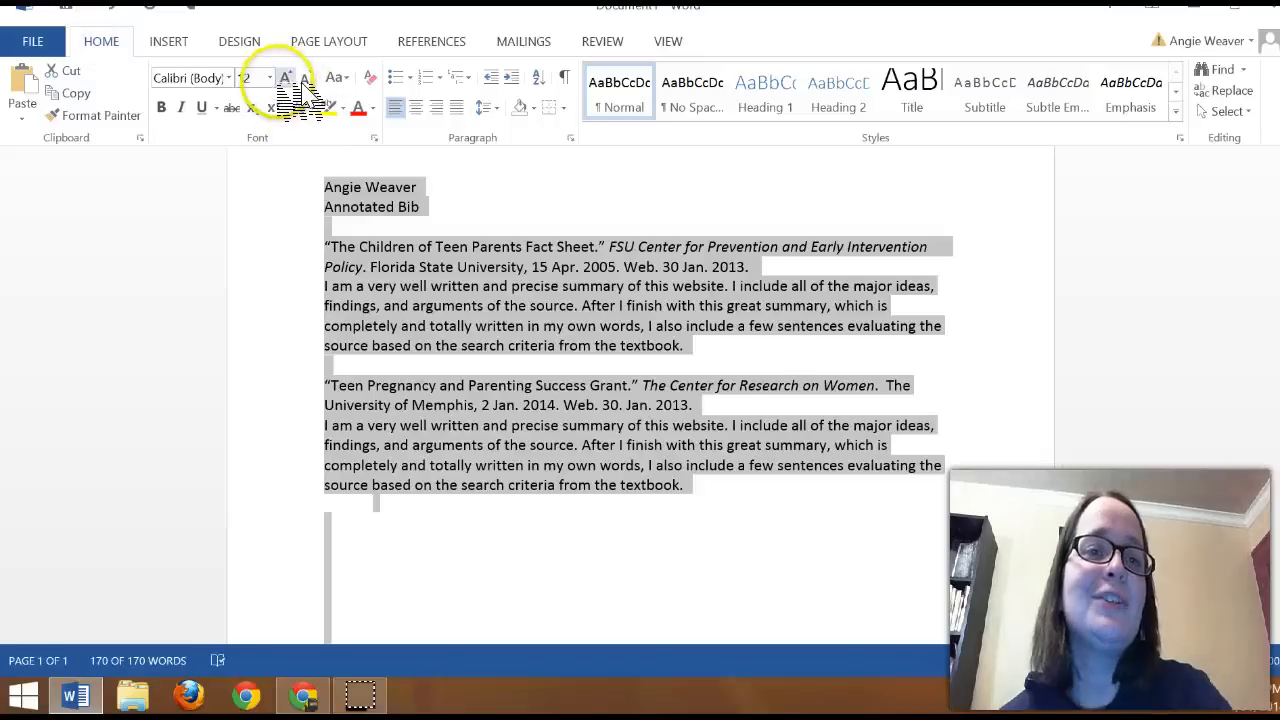
{"action": "left_click", "coordinate": [229, 78]}
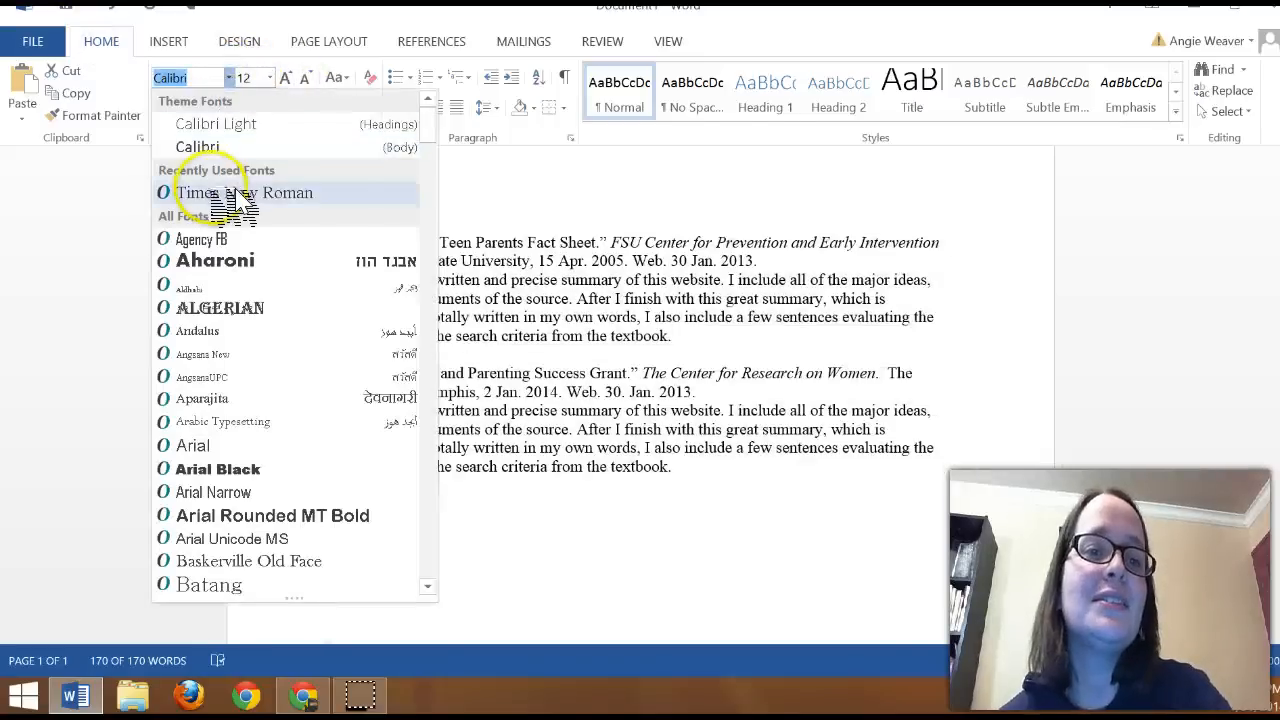
{"action": "left_click", "coordinate": [244, 192]}
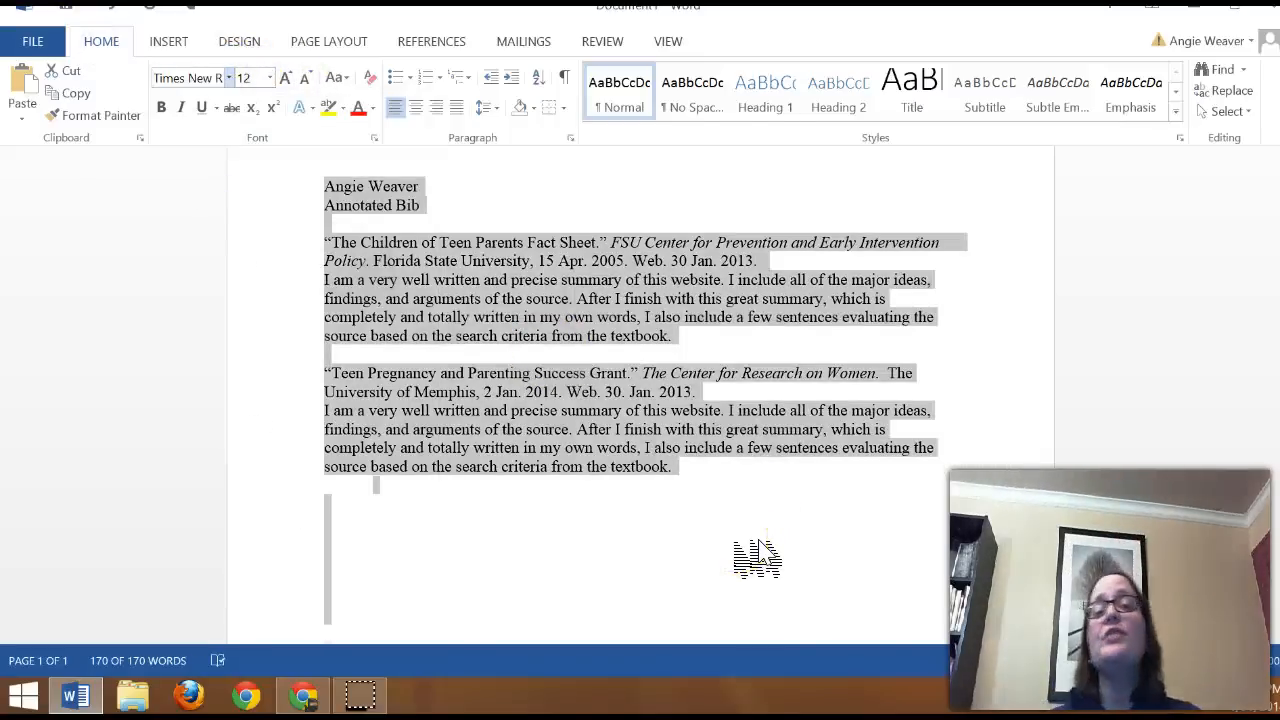
{"action": "left_click", "coordinate": [414, 503]}
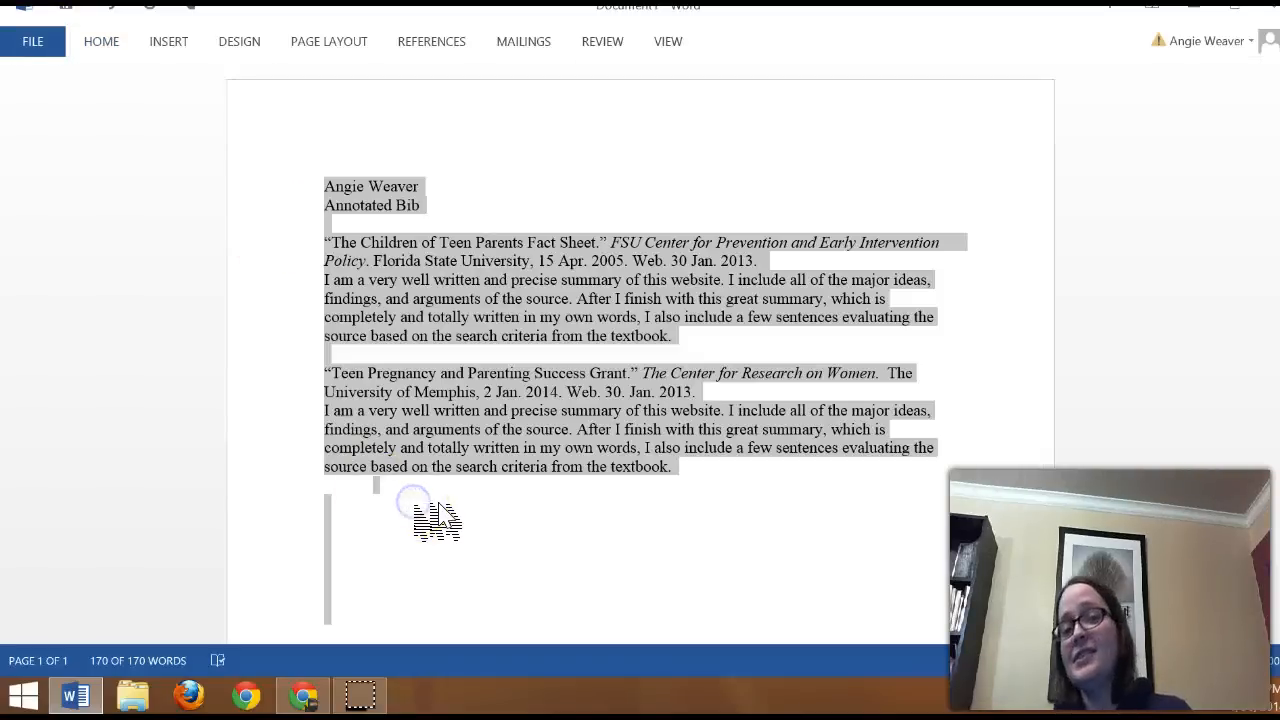
{"action": "left_click", "coordinate": [451, 560]}
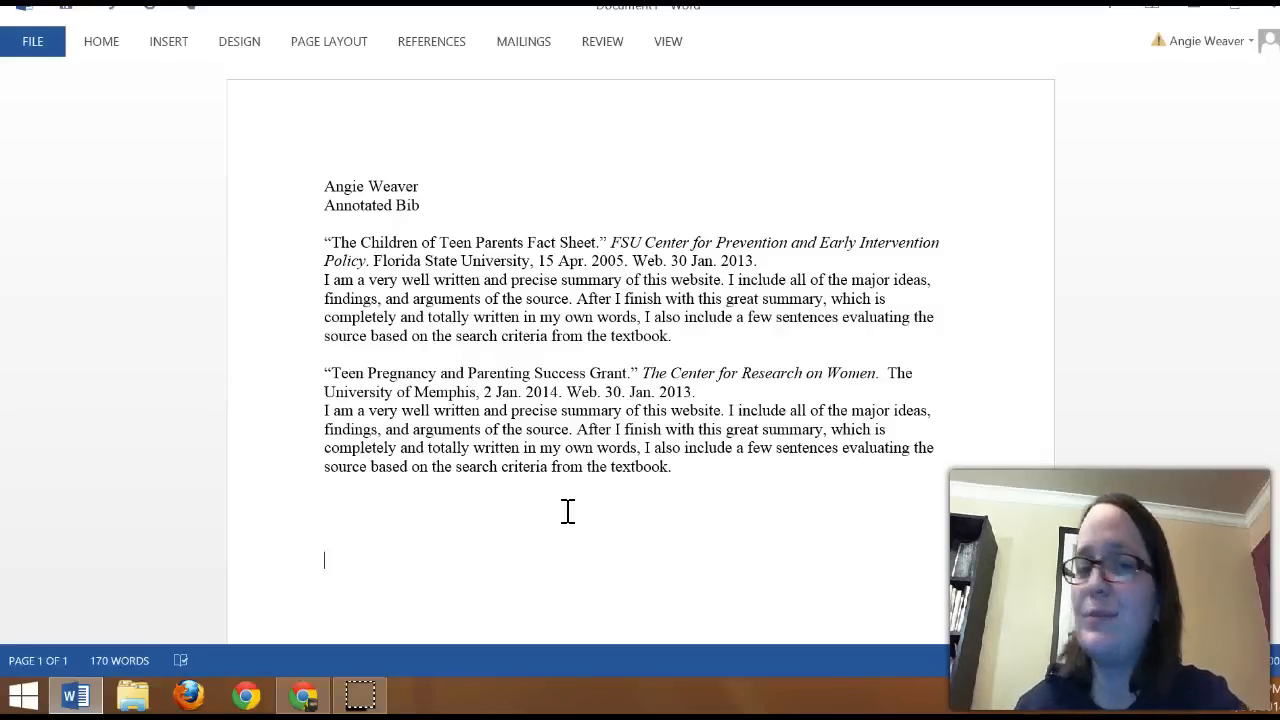
Step: Set the line spacing of the whole document to 2.0 and clear the selection
{"action": "key", "text": "ctrl+a"}
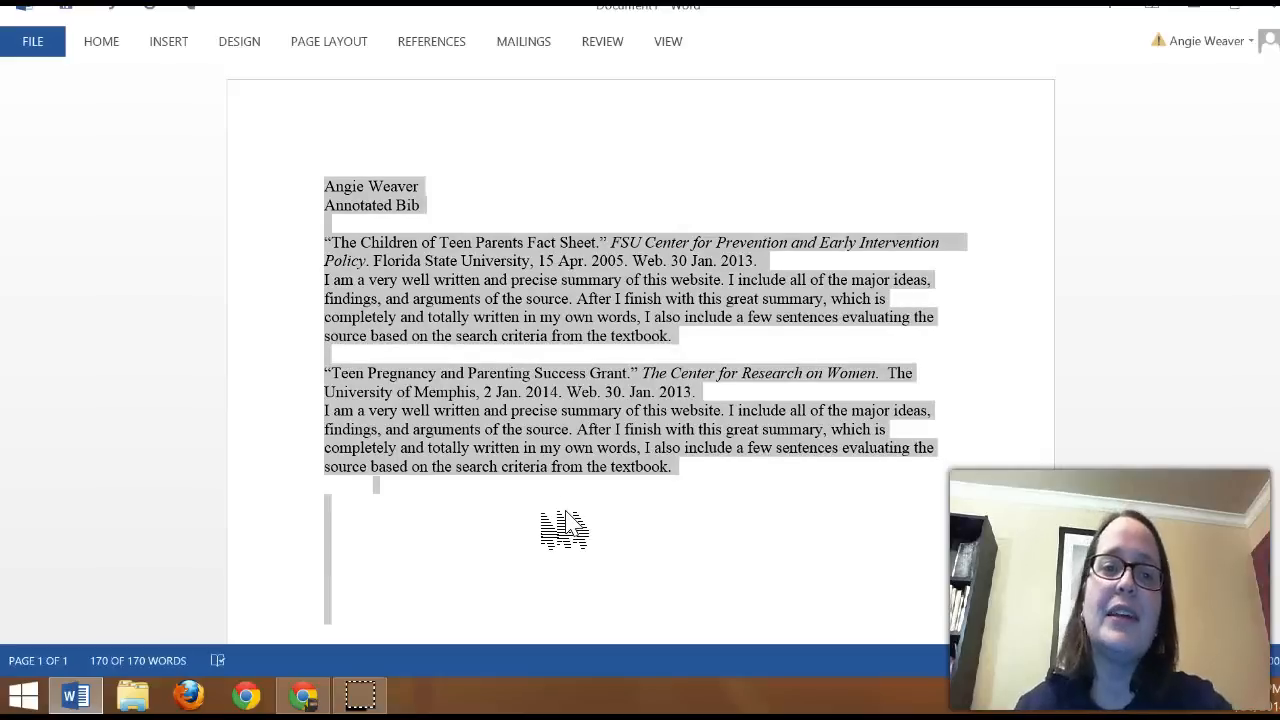
{"action": "left_click", "coordinate": [110, 41]}
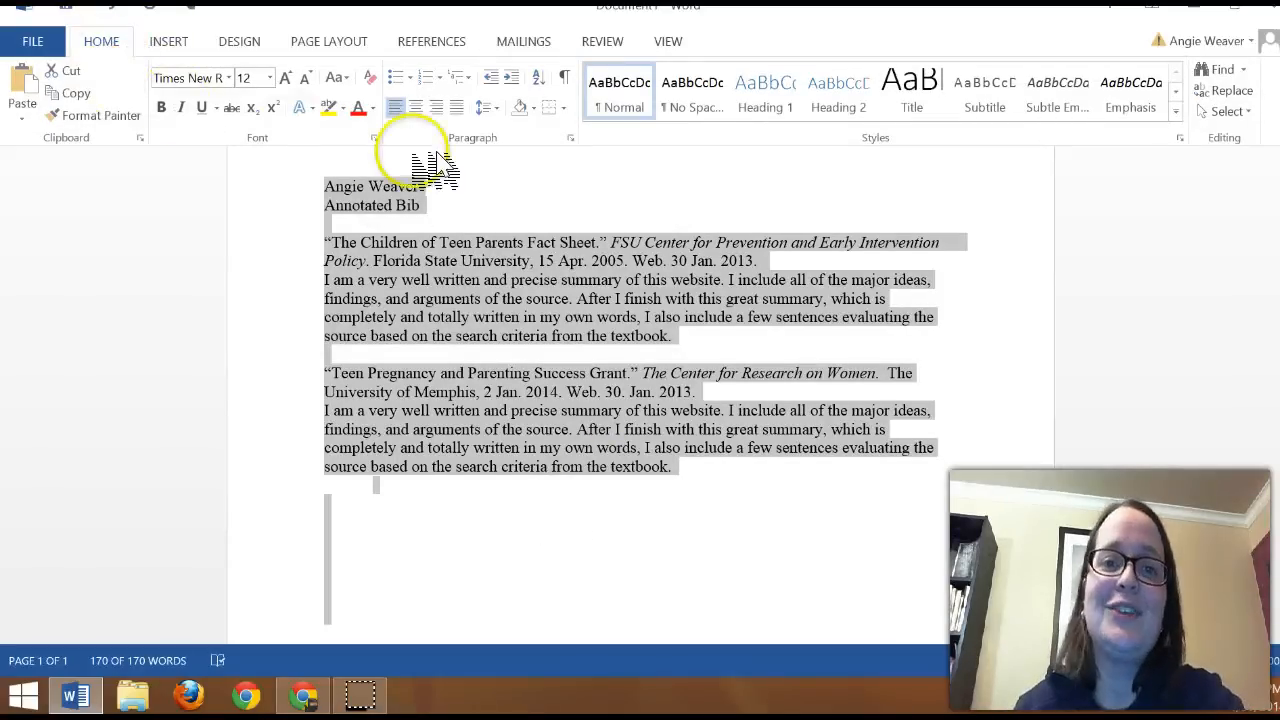
{"action": "left_click", "coordinate": [498, 108]}
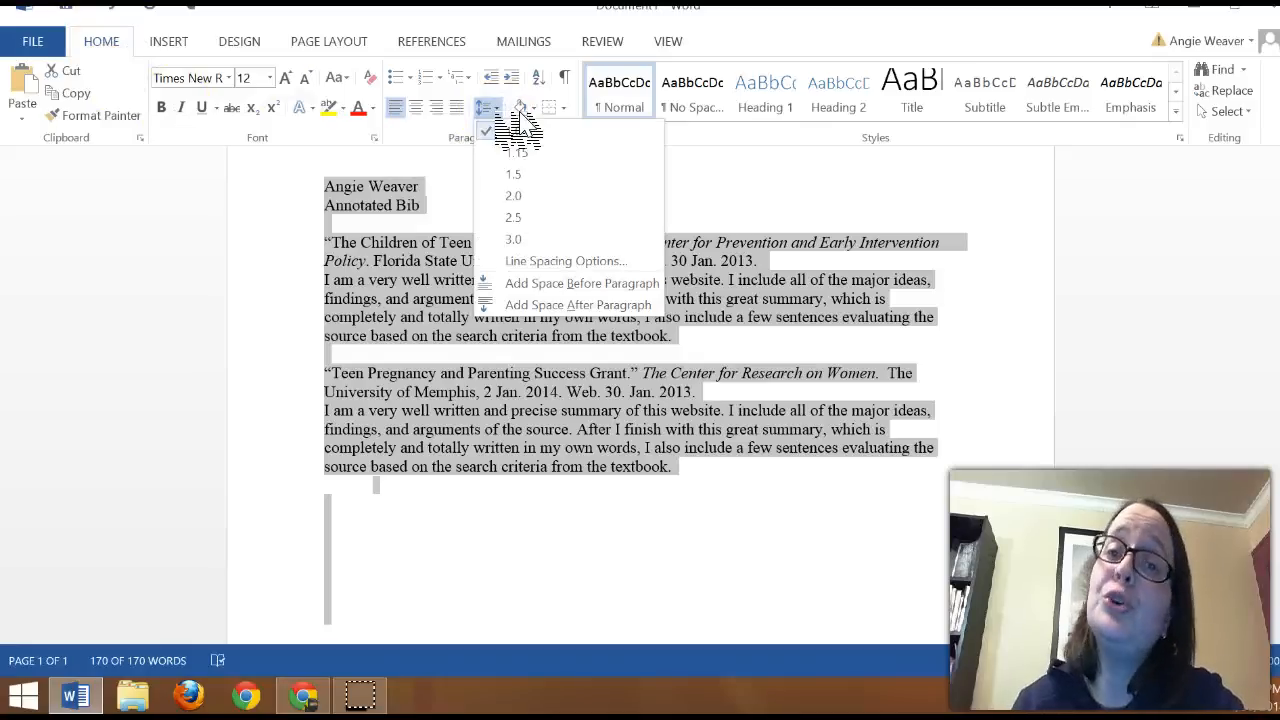
{"action": "left_click", "coordinate": [513, 195]}
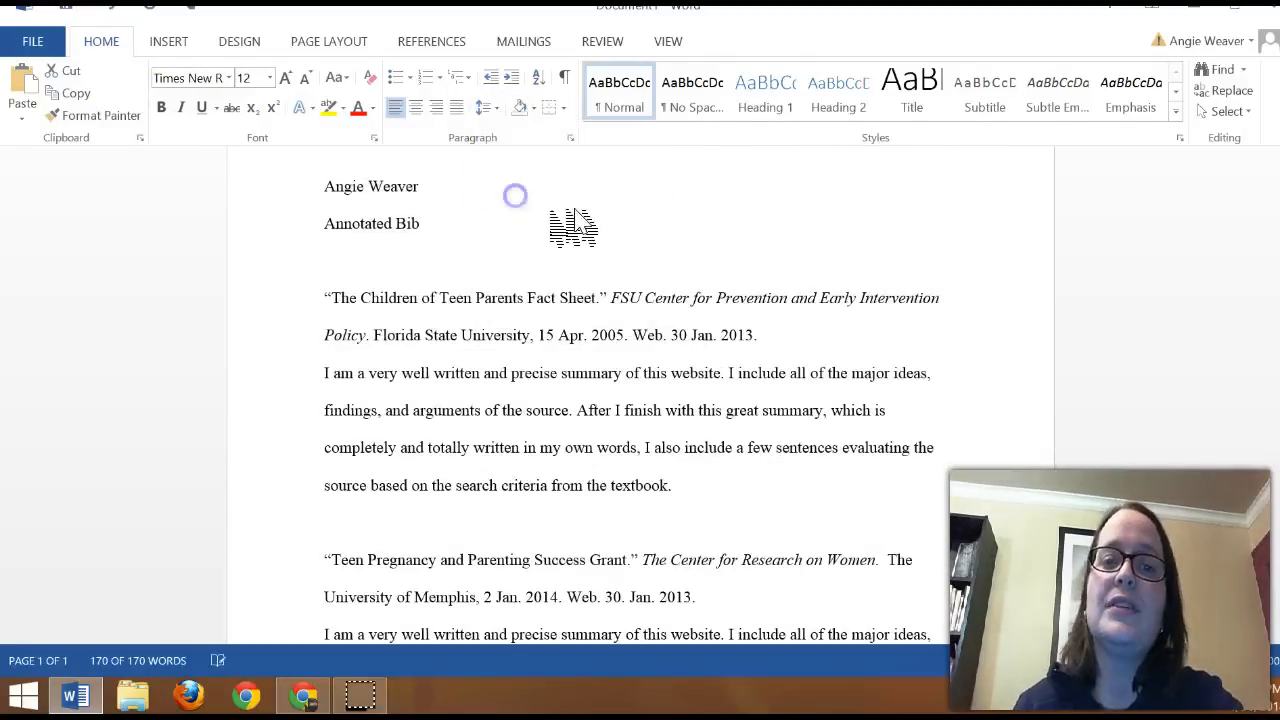
{"action": "key", "text": "ctrl+a"}
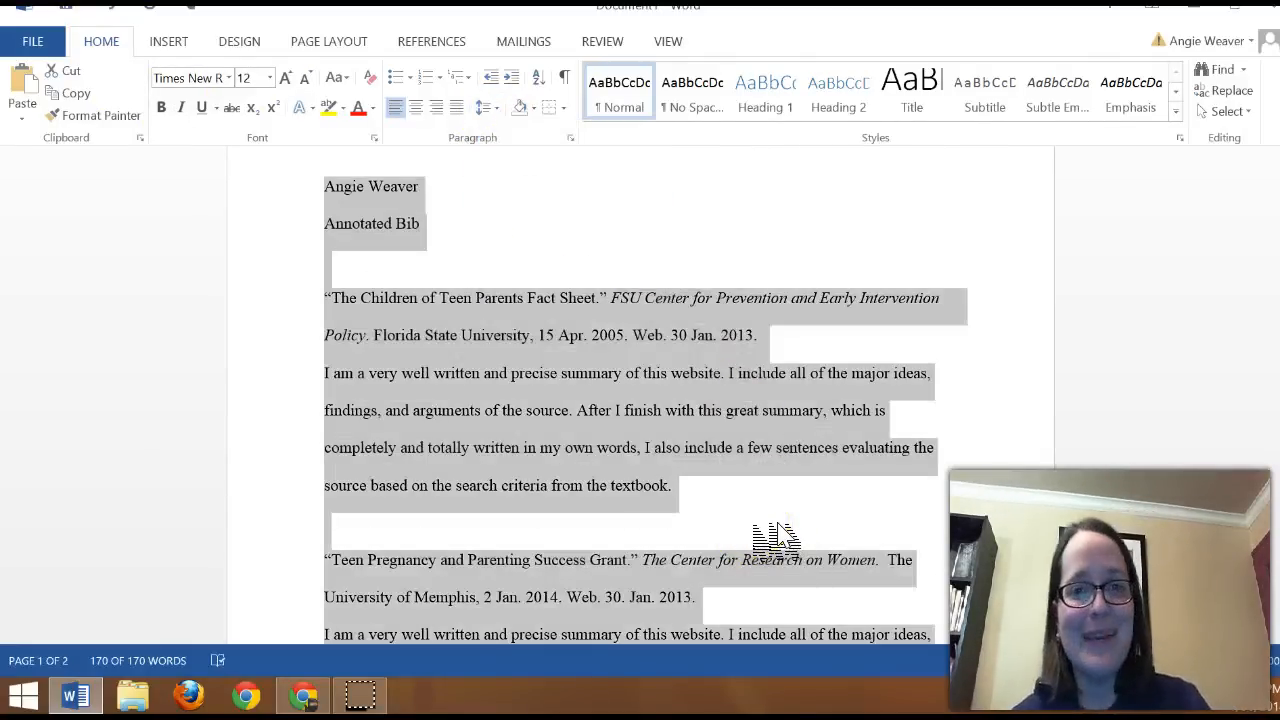
{"action": "key", "text": "ctrl+F1"}
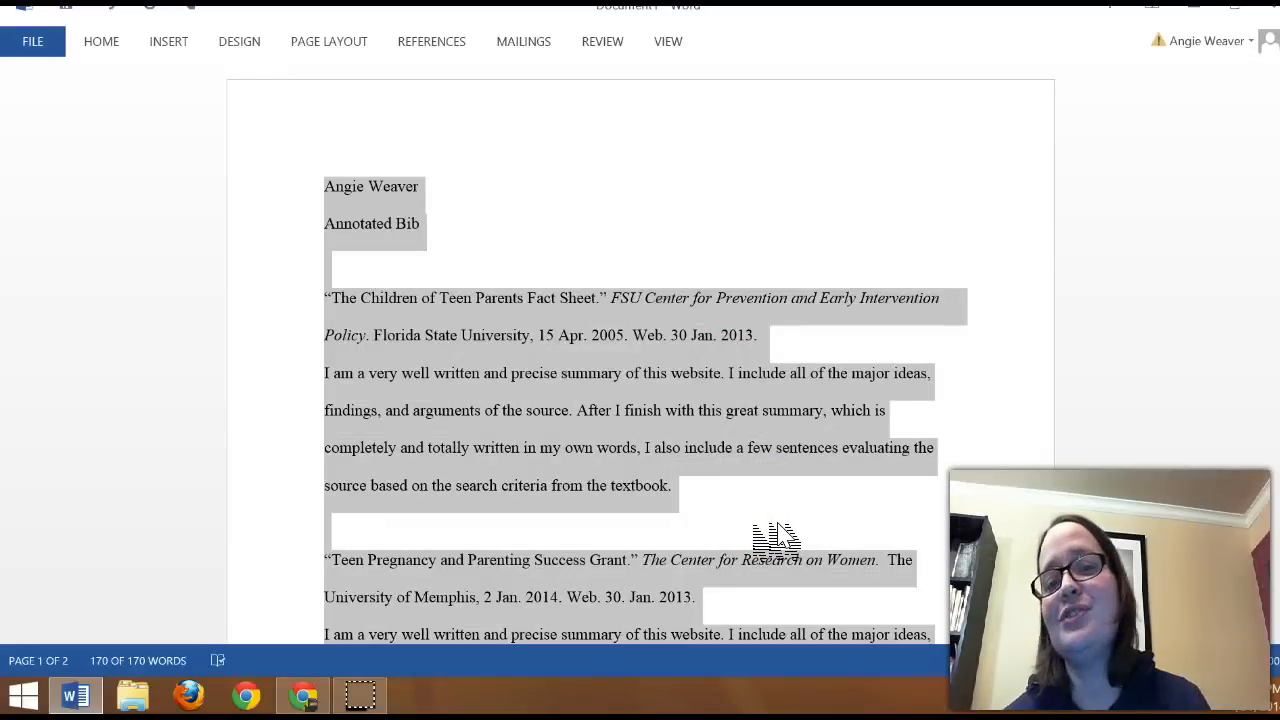
{"action": "left_click", "coordinate": [752, 521]}
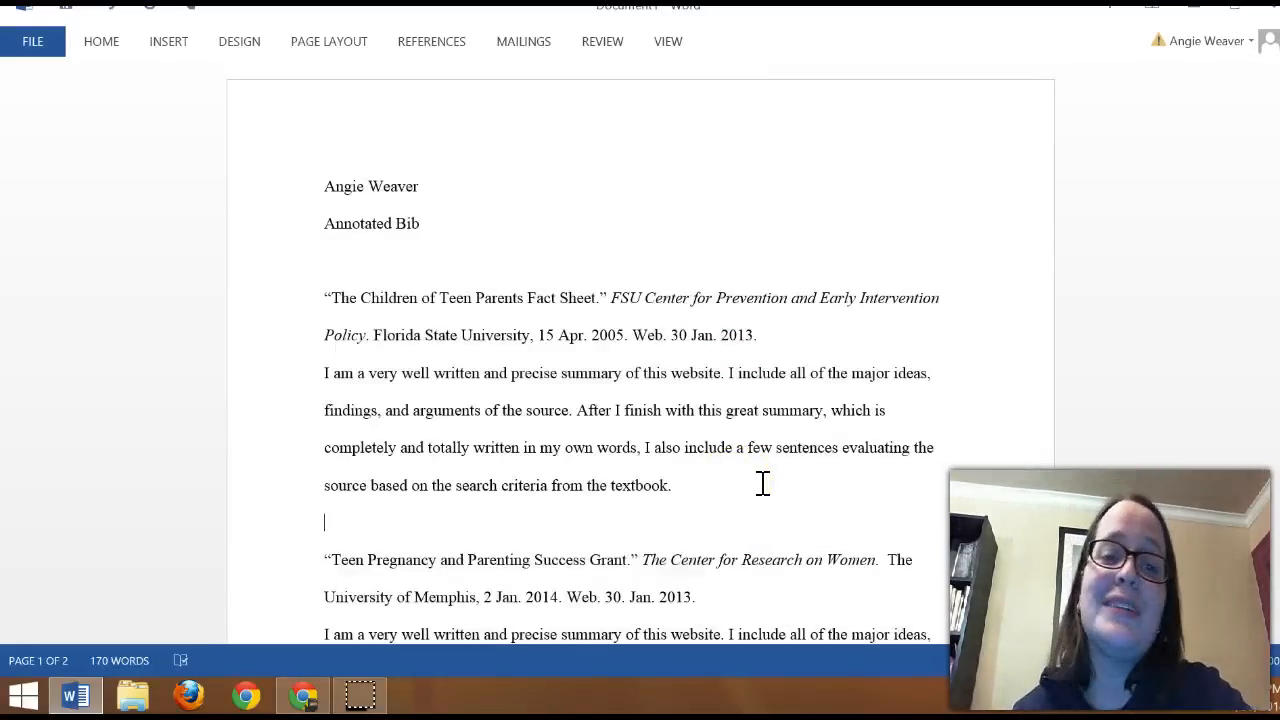
Step: Delete the blank line between the two source entries and the one above the first entry
{"action": "scroll", "coordinate": [762, 483], "scroll_direction": "down", "scroll_amount": 4}
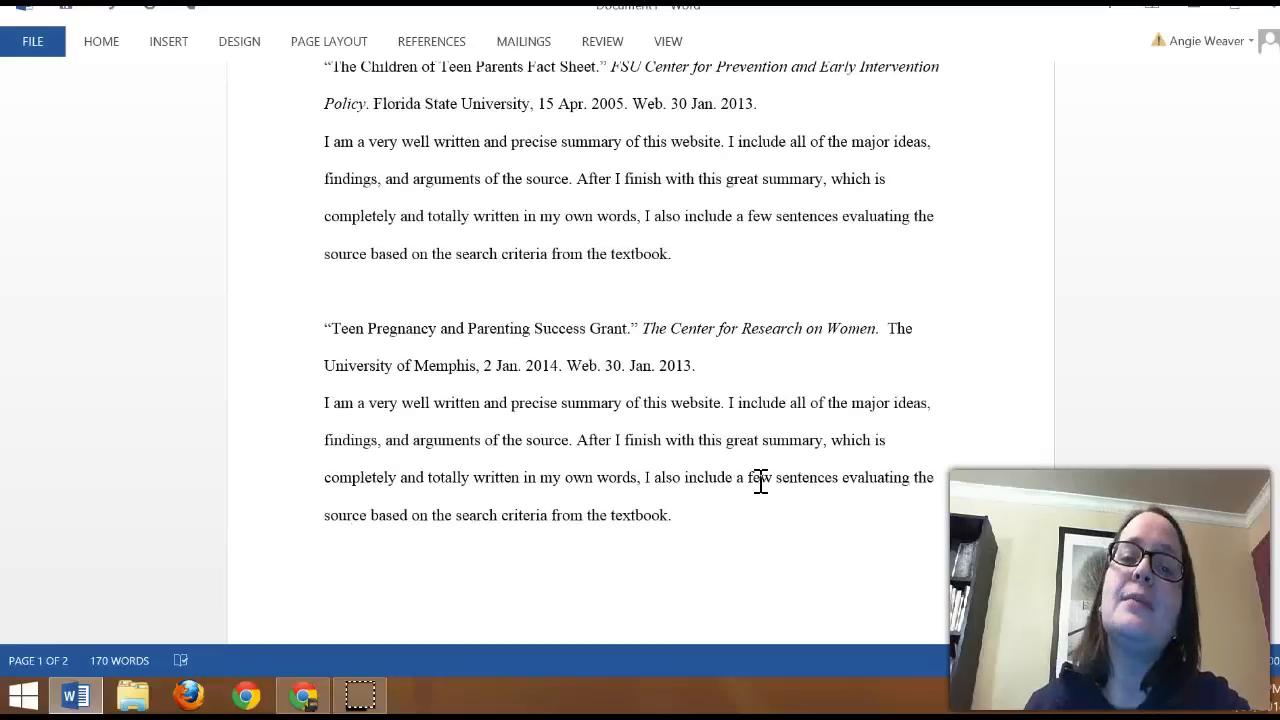
{"action": "left_click", "coordinate": [429, 285]}
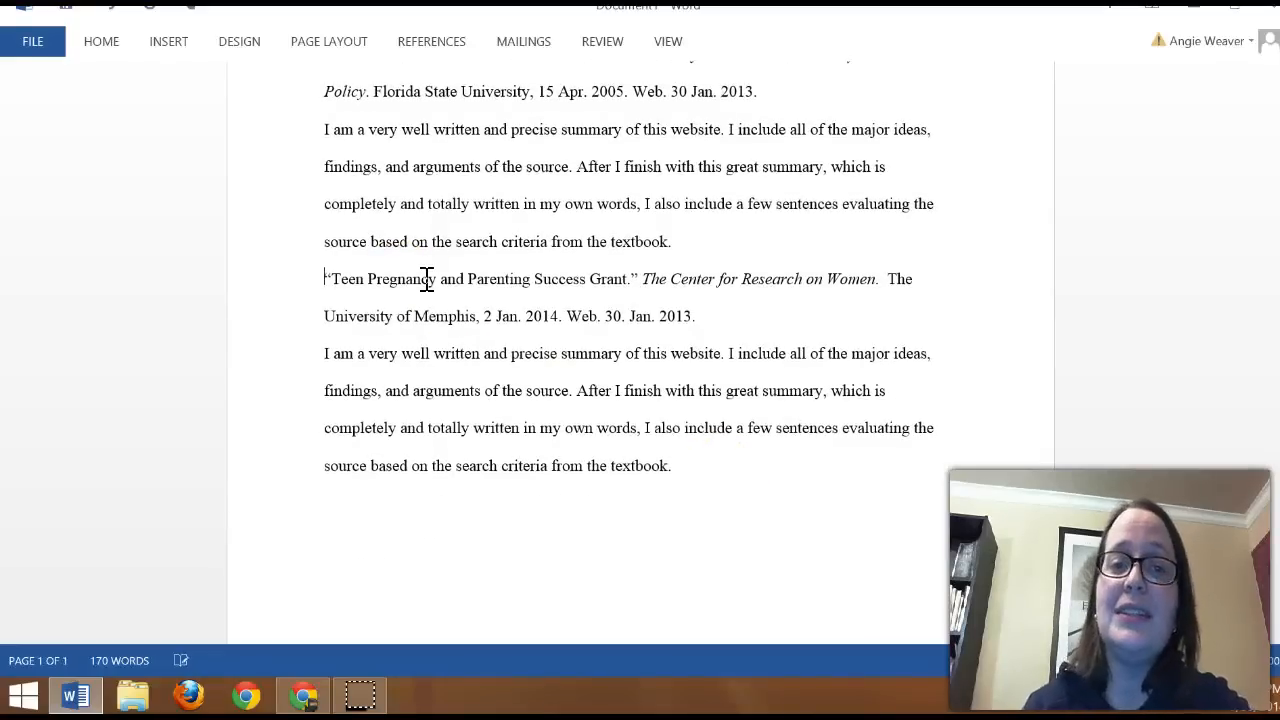
{"action": "scroll", "coordinate": [427, 280], "scroll_direction": "up", "scroll_amount": 3}
{"action": "left_click", "coordinate": [380, 209]}
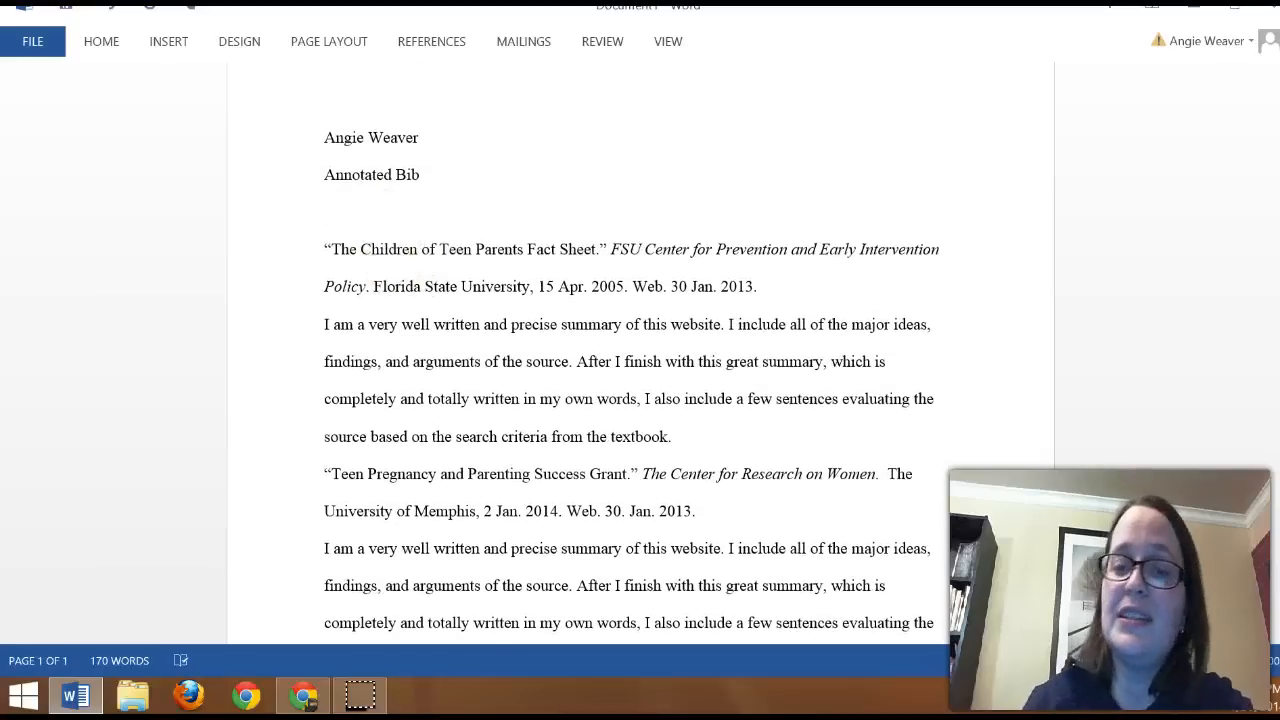
{"action": "key", "text": "Delete"}
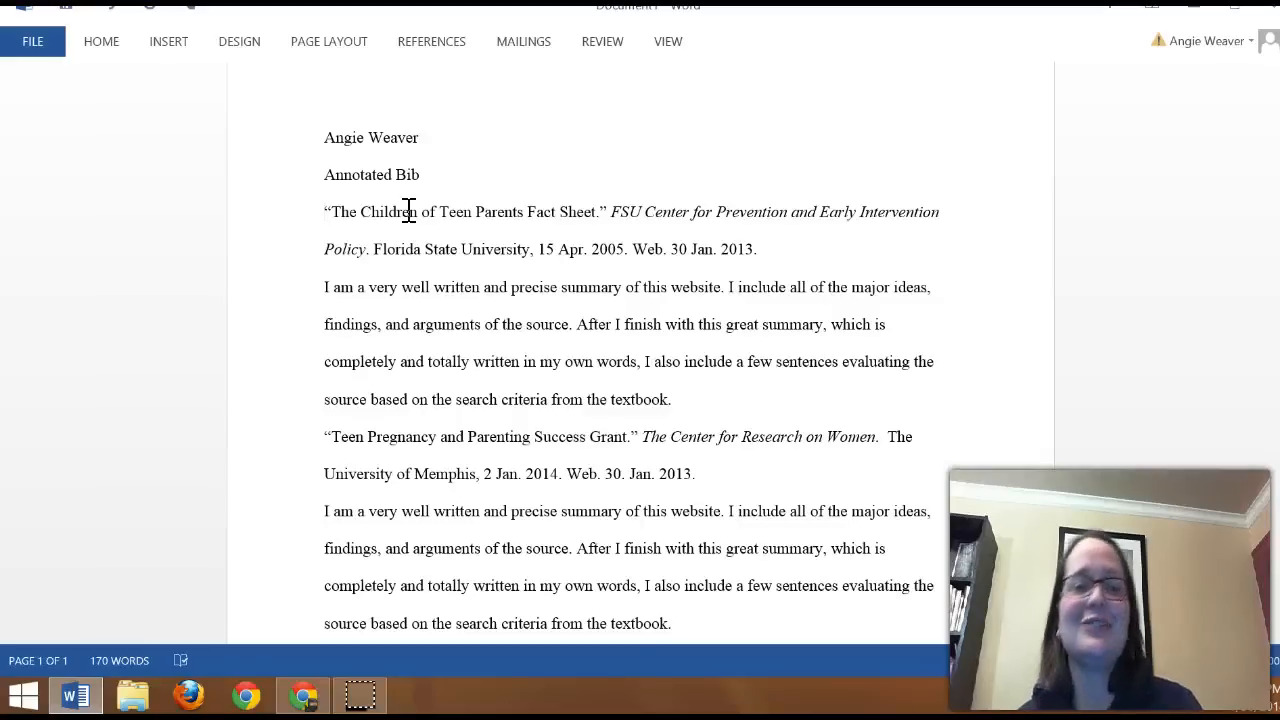
Step: Compare the draft's heading lines with the heading of the sample annotated bibliography in Chrome, and return to Word
{"action": "scroll", "coordinate": [500, 230], "scroll_direction": "up", "scroll_amount": 1}
{"action": "left_click", "coordinate": [476, 229]}
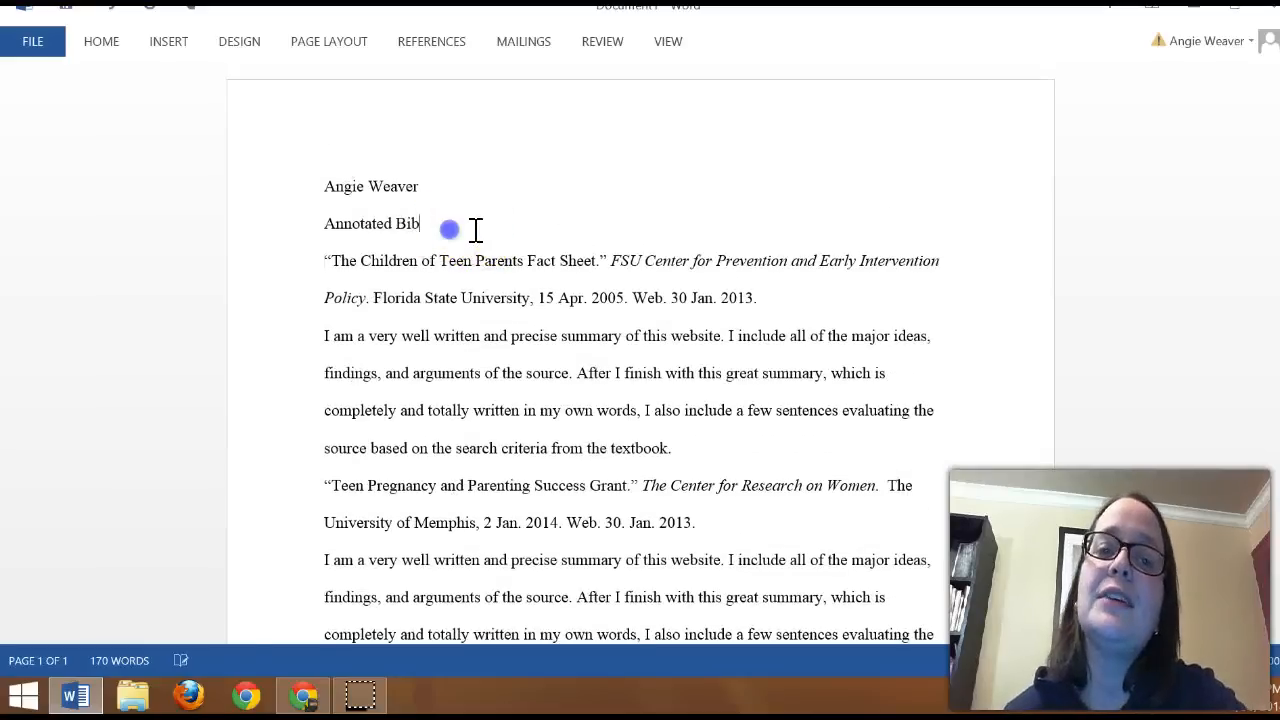
{"action": "left_click", "coordinate": [303, 696]}
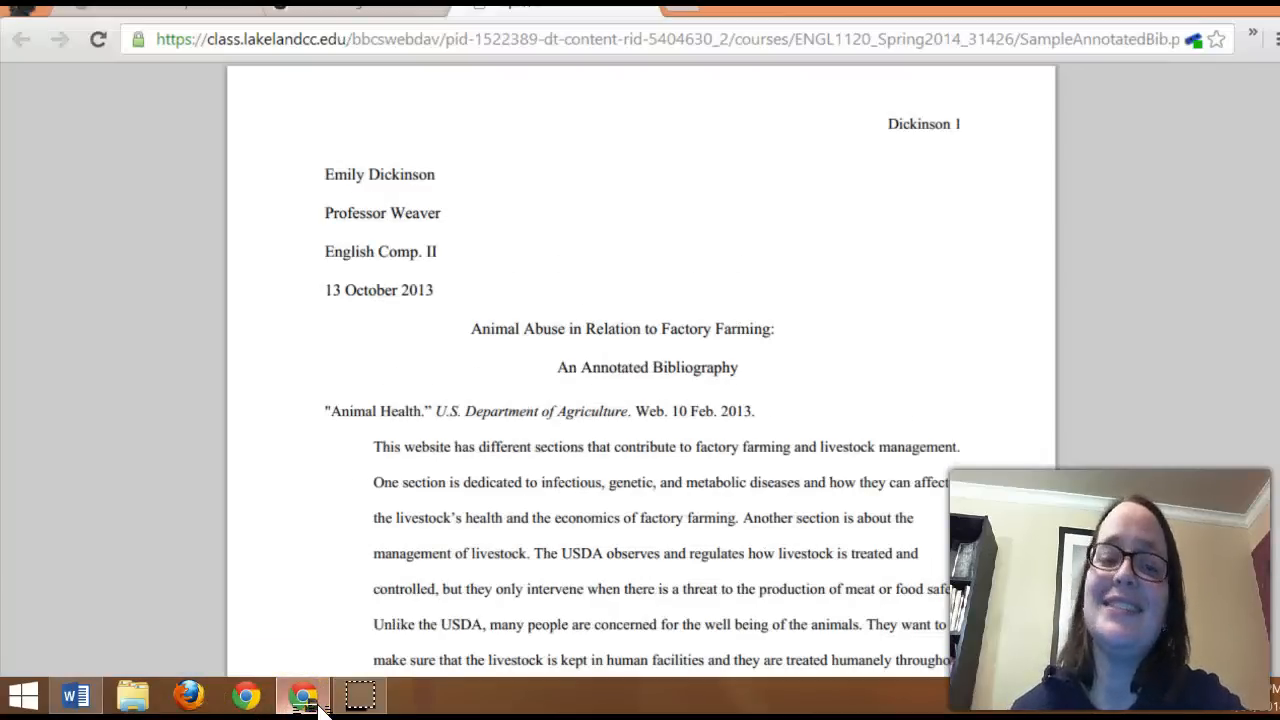
{"action": "left_click", "coordinate": [317, 702]}
Step: Replace the "Annotated Bib" line with the professor's title and name, the course ENGL 1120 and the date 30 Jan. 2013 on separate lines
{"action": "left_click_drag", "start_coordinate": [464, 228], "coordinate": [324, 224]}
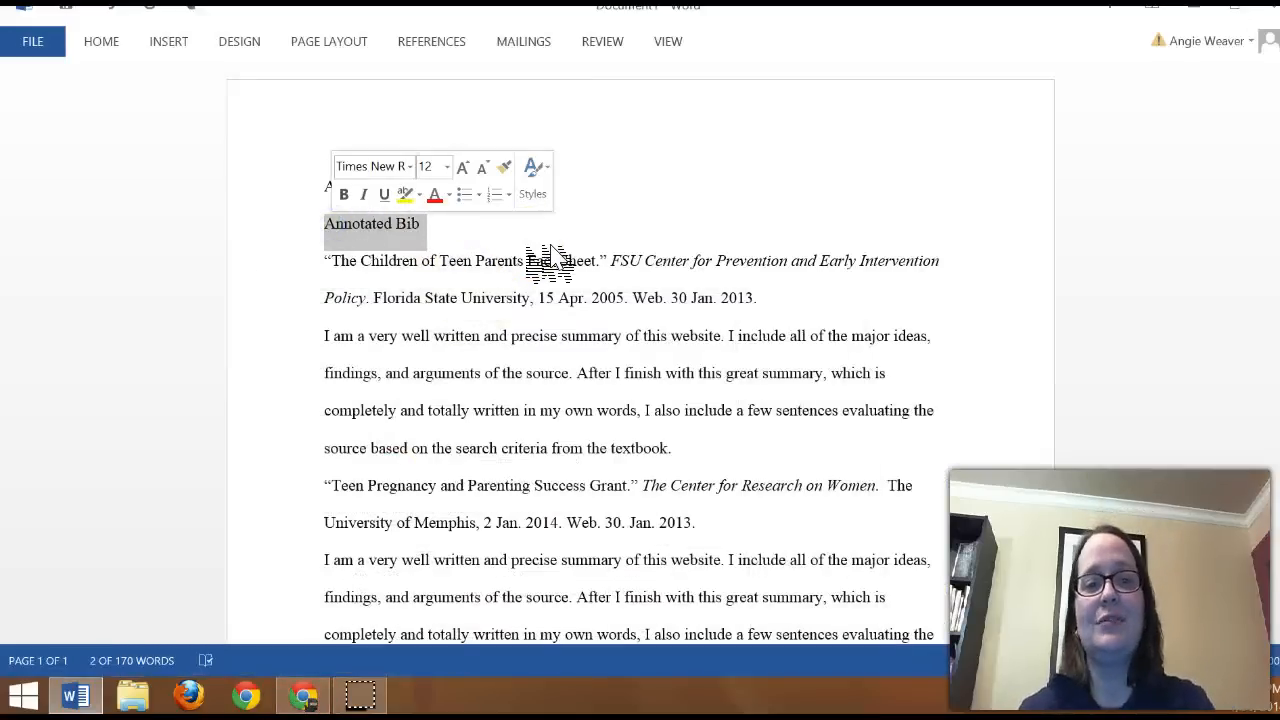
{"action": "type", "text": "Prof. Weaver"}
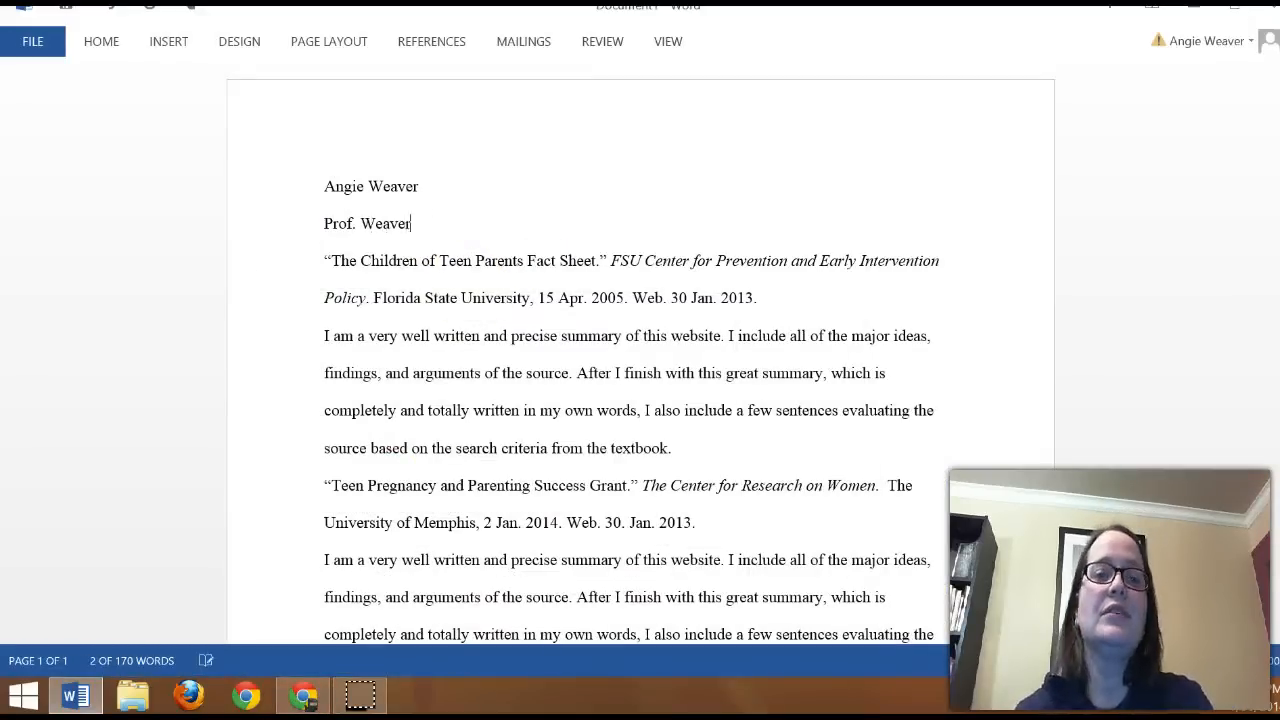
{"action": "key", "text": "Return"}
{"action": "type", "text": "E"}
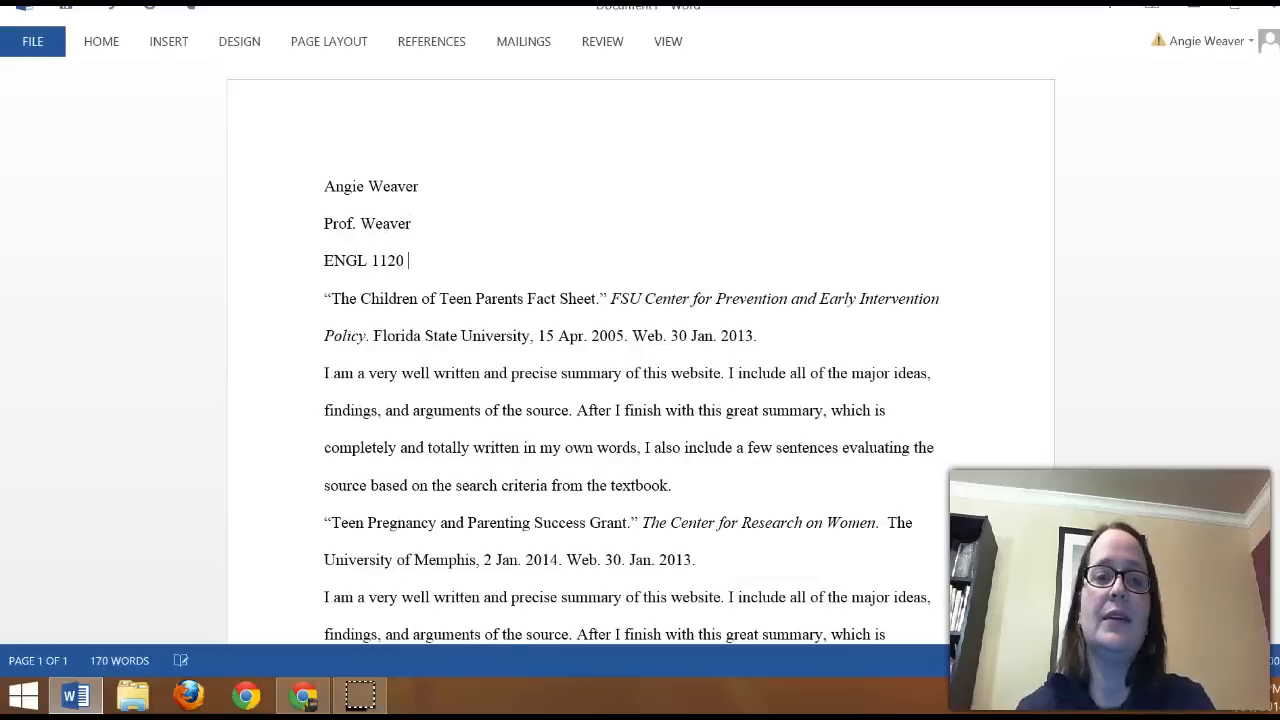
{"action": "type", "text": "NGL 1120"}
{"action": "key", "text": "Return"}
{"action": "type", "text": "30 Ja."}
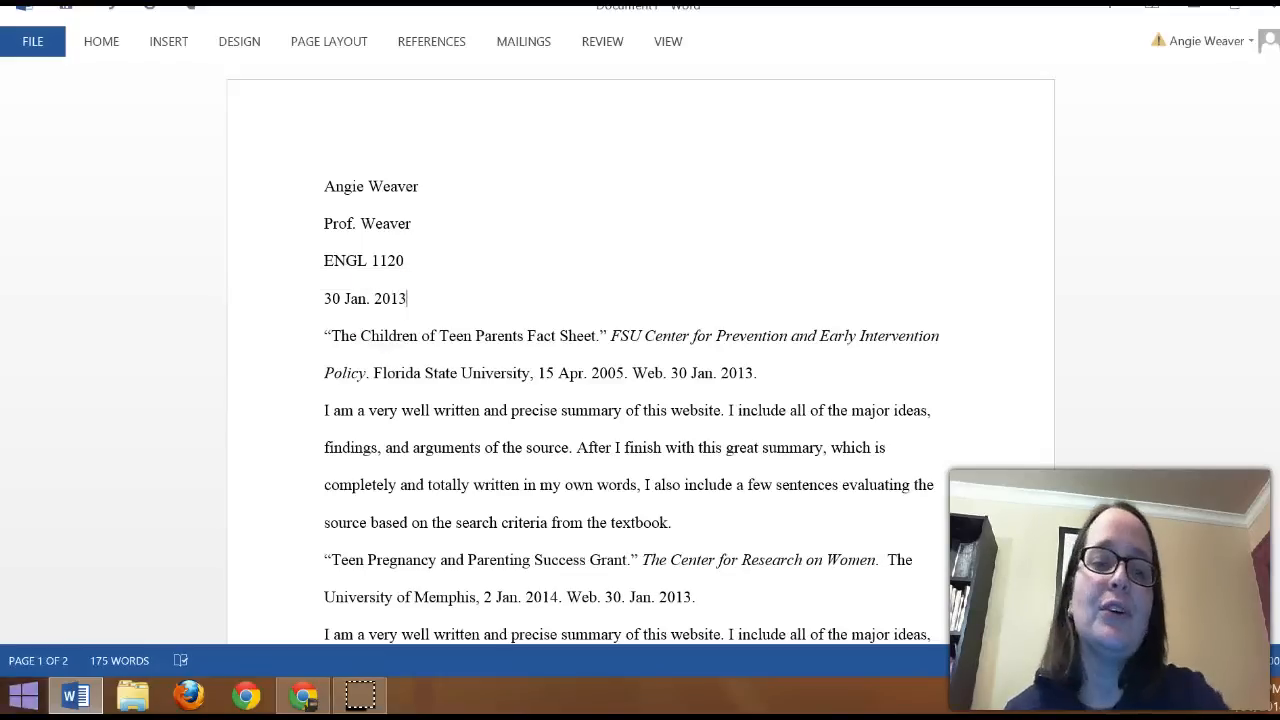
Step: Check the sample's title in Chrome, then add the centred title "Better Supporting Teen Parents: Annotated Bibliography" below the date in the Word draft
{"action": "left_click", "coordinate": [310, 698]}
{"action": "left_click", "coordinate": [310, 698]}
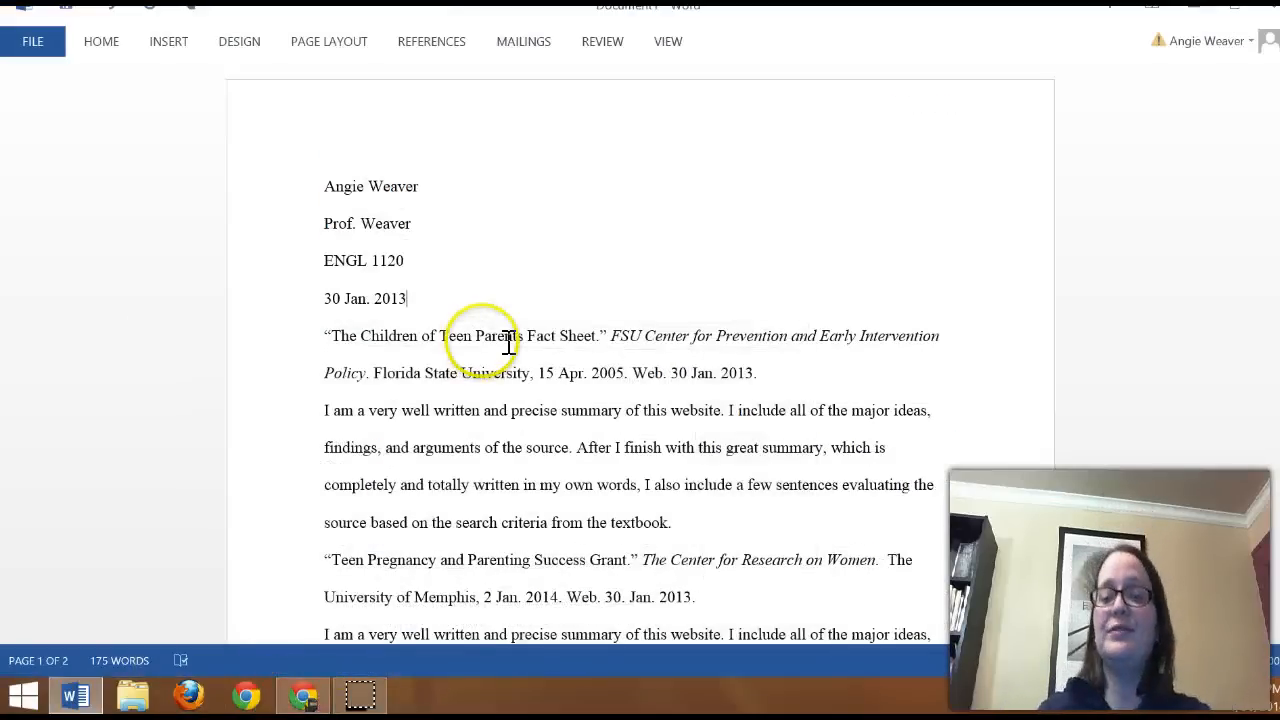
{"action": "key", "text": "Return"}
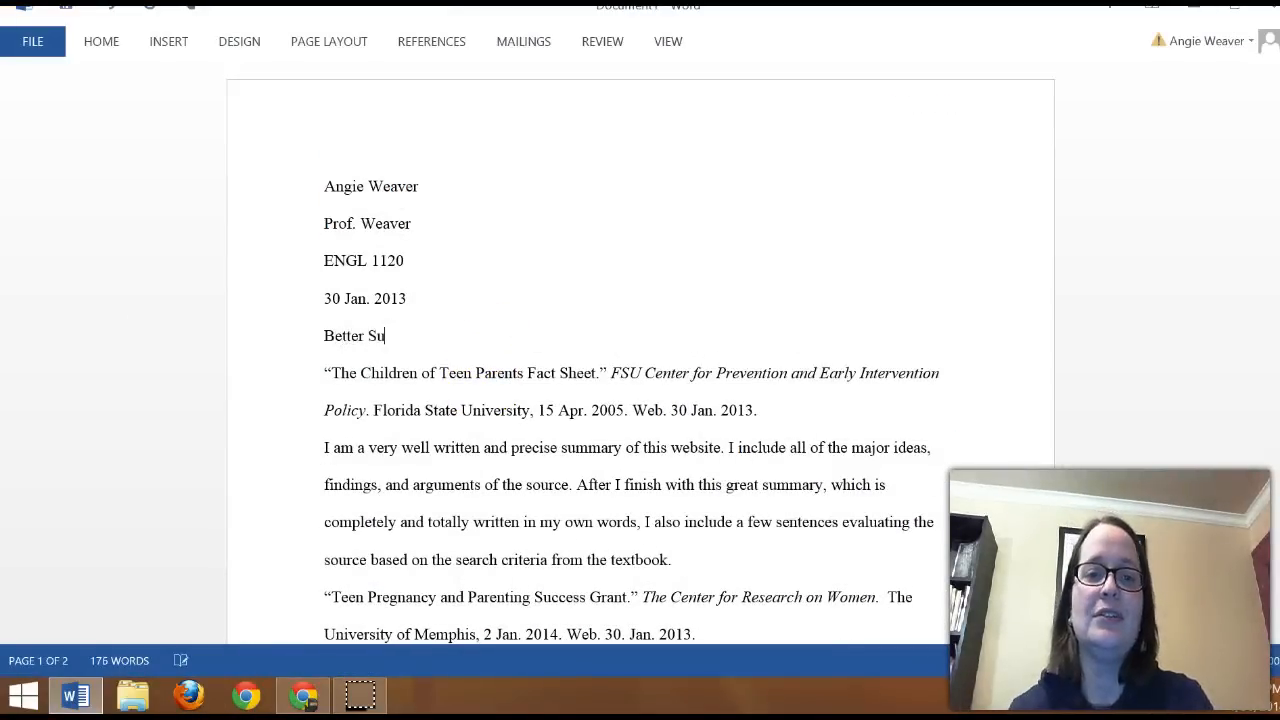
{"action": "type", "text": "Better Supporting Teen Par"}
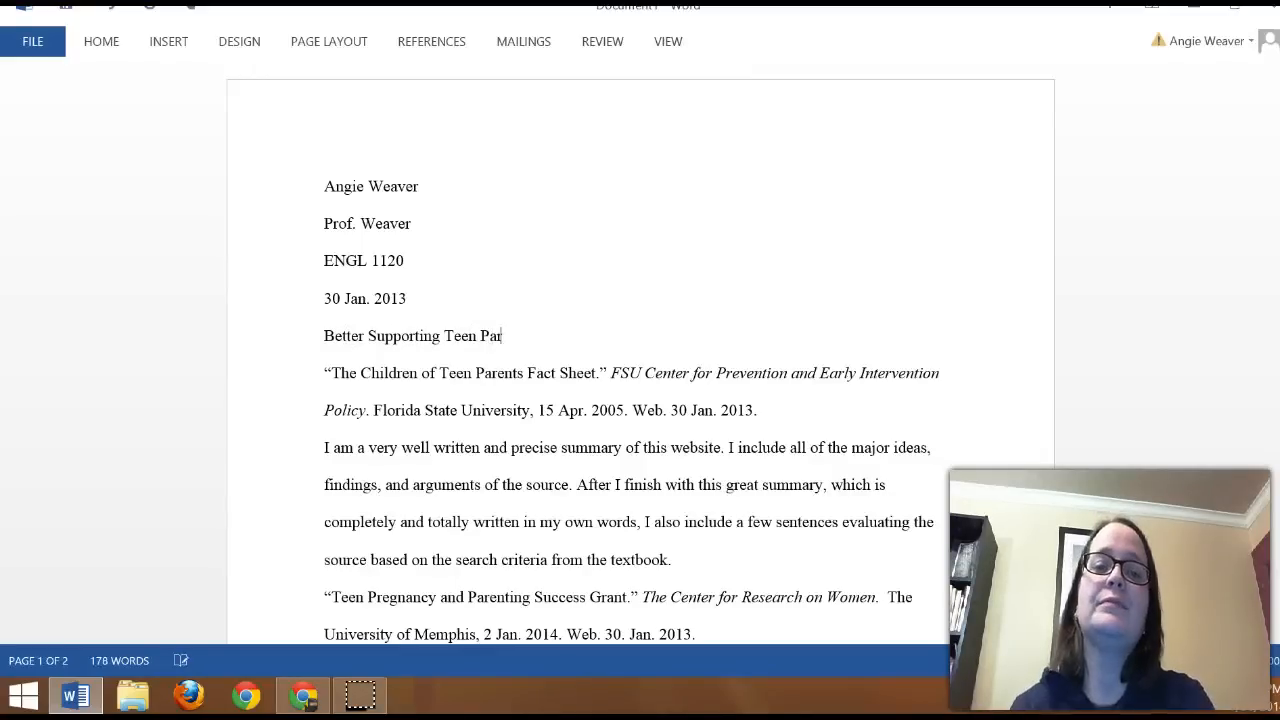
{"action": "type", "text": "ents: Annotated Bibliography"}
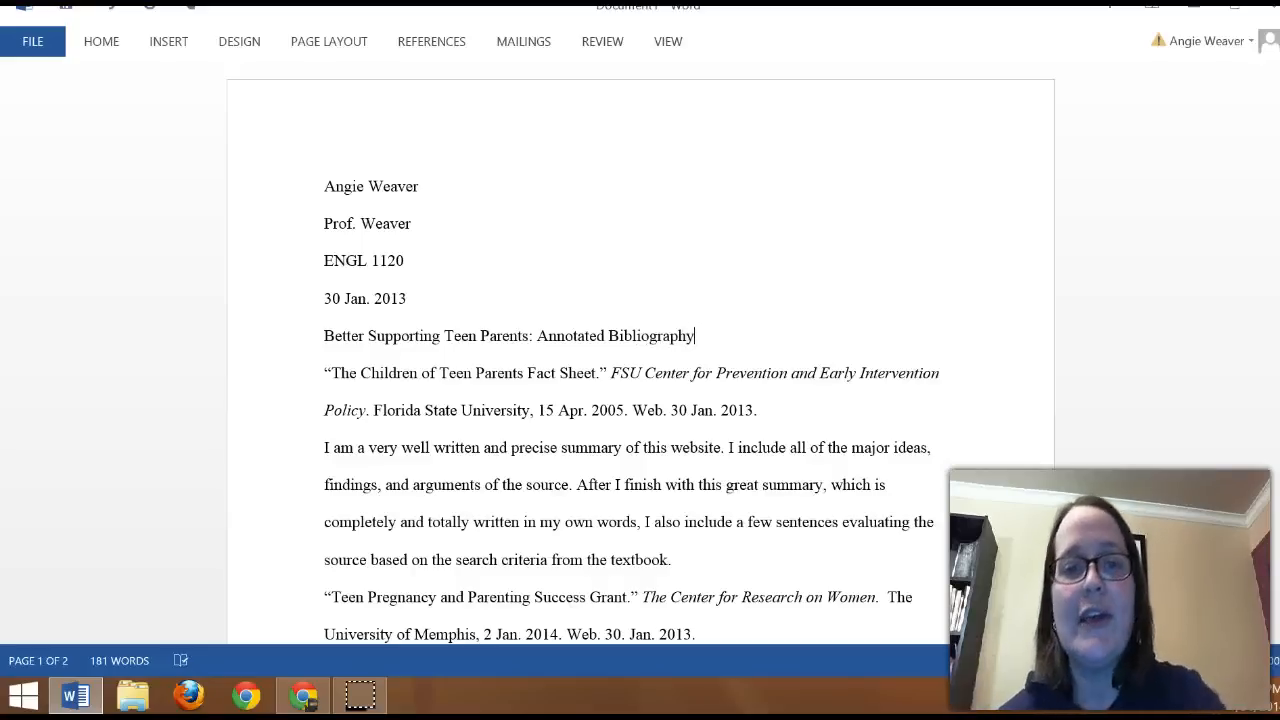
{"action": "left_click", "coordinate": [108, 41]}
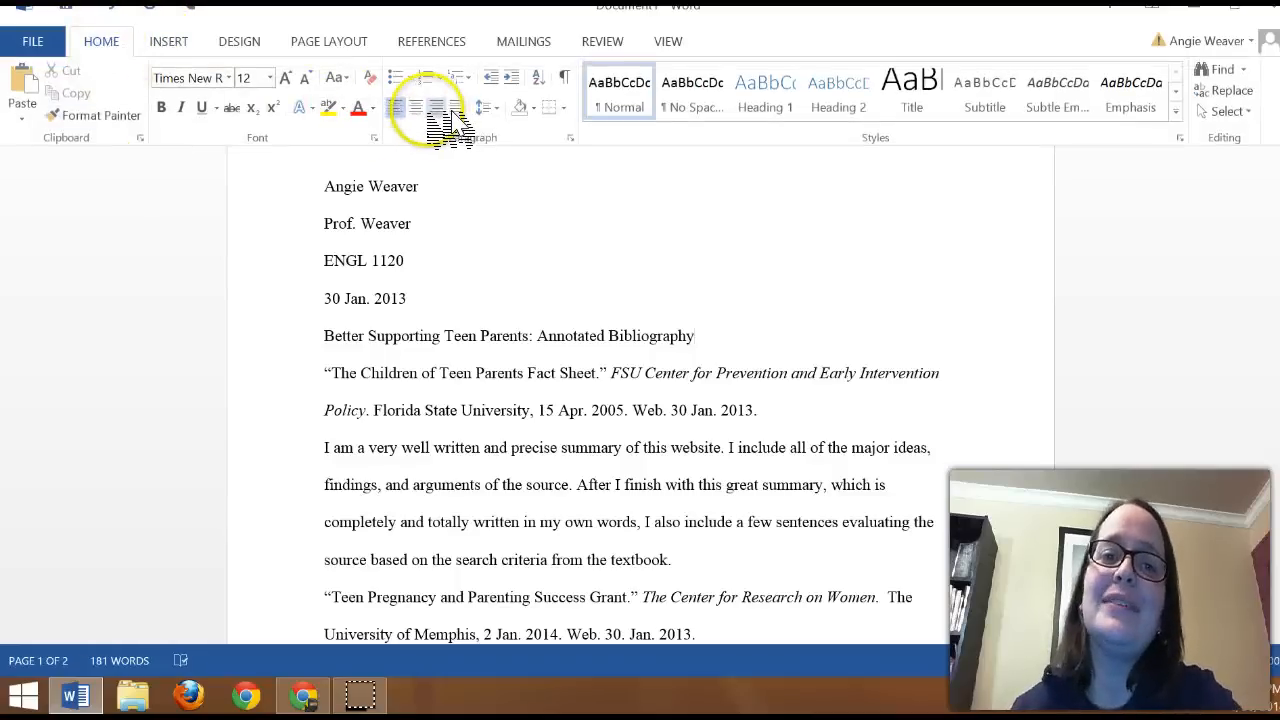
{"action": "left_click", "coordinate": [415, 107]}
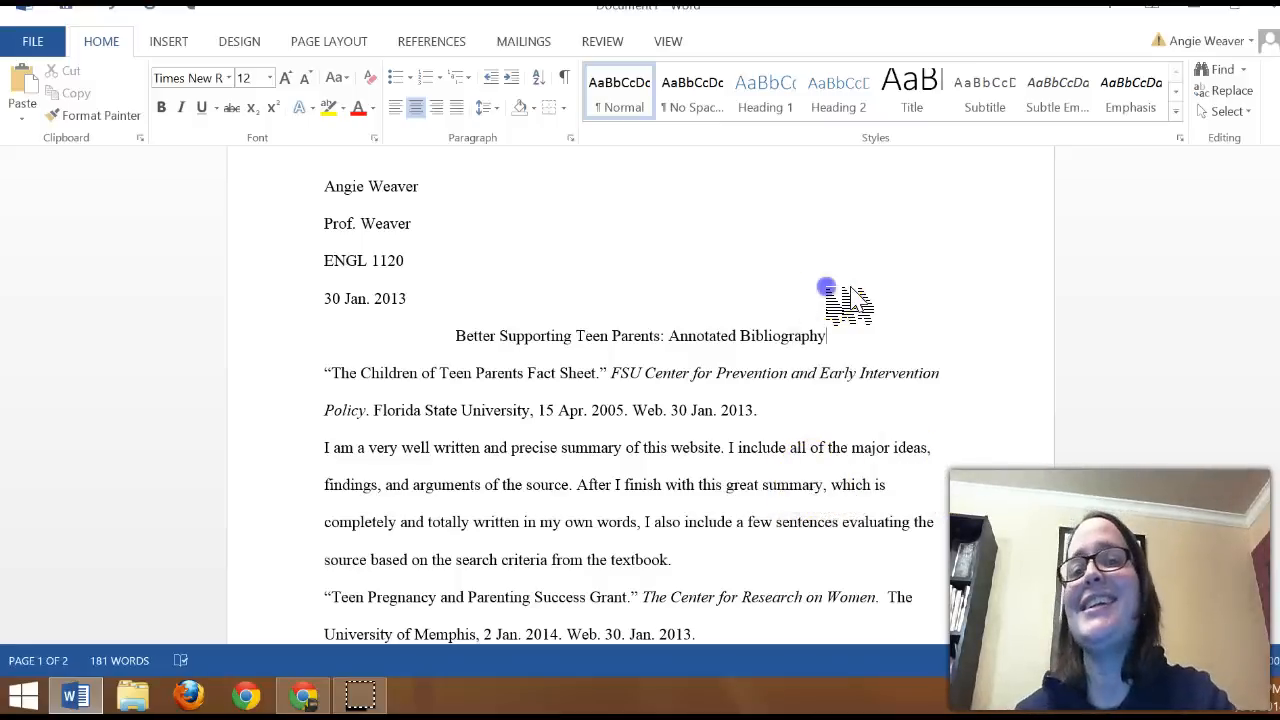
{"action": "key", "text": "ctrl+F1"}
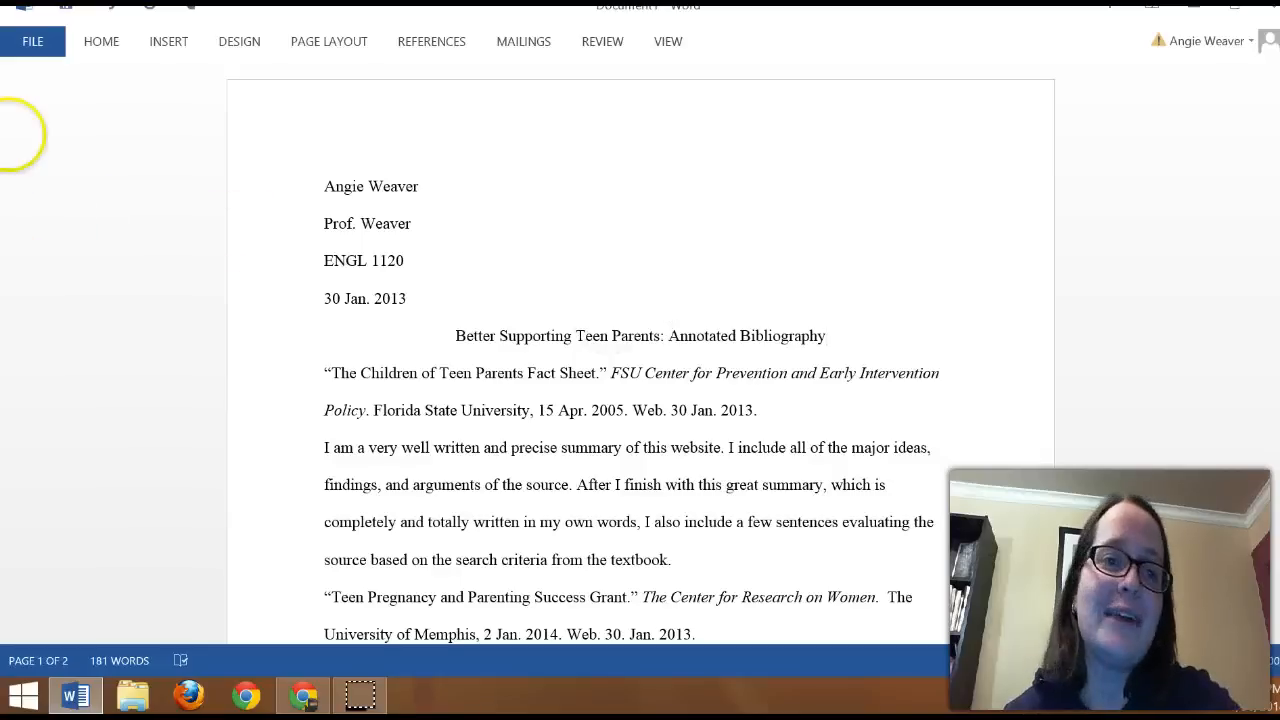
Step: Insert a Plain Number 3 page number at the top of the page and enter the author's last name before it
{"action": "left_click", "coordinate": [104, 43]}
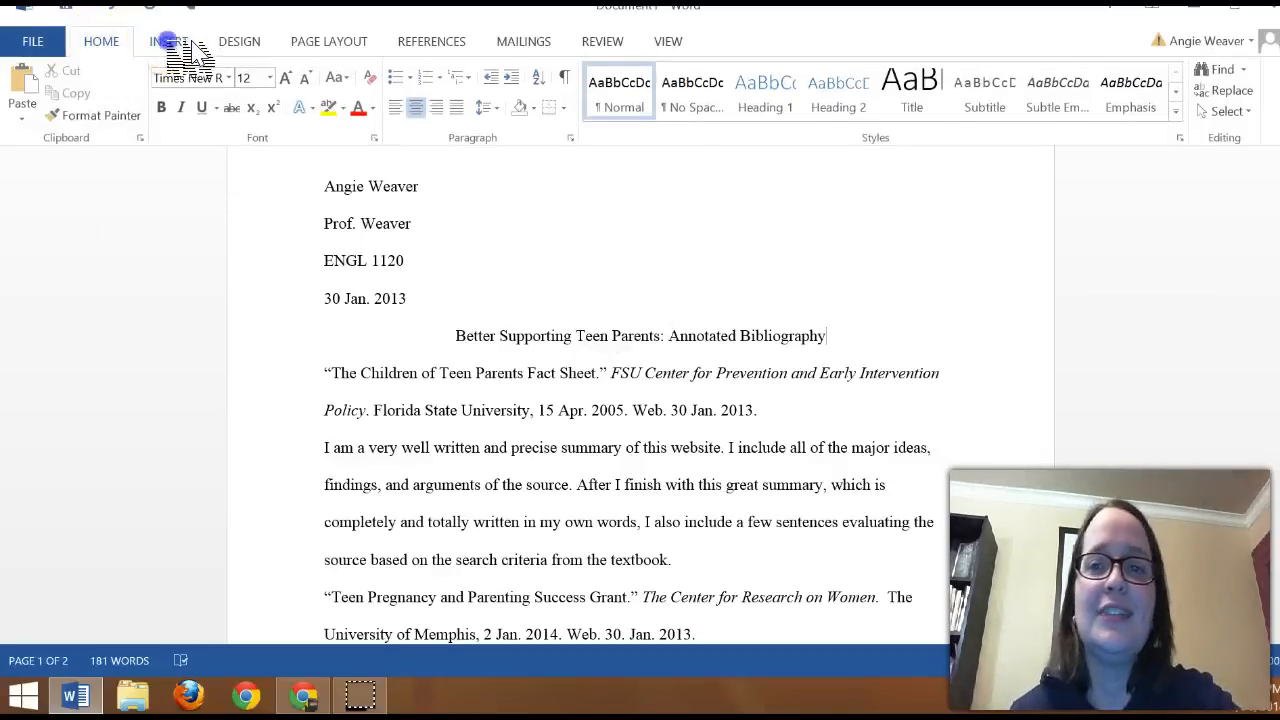
{"action": "left_click", "coordinate": [170, 41]}
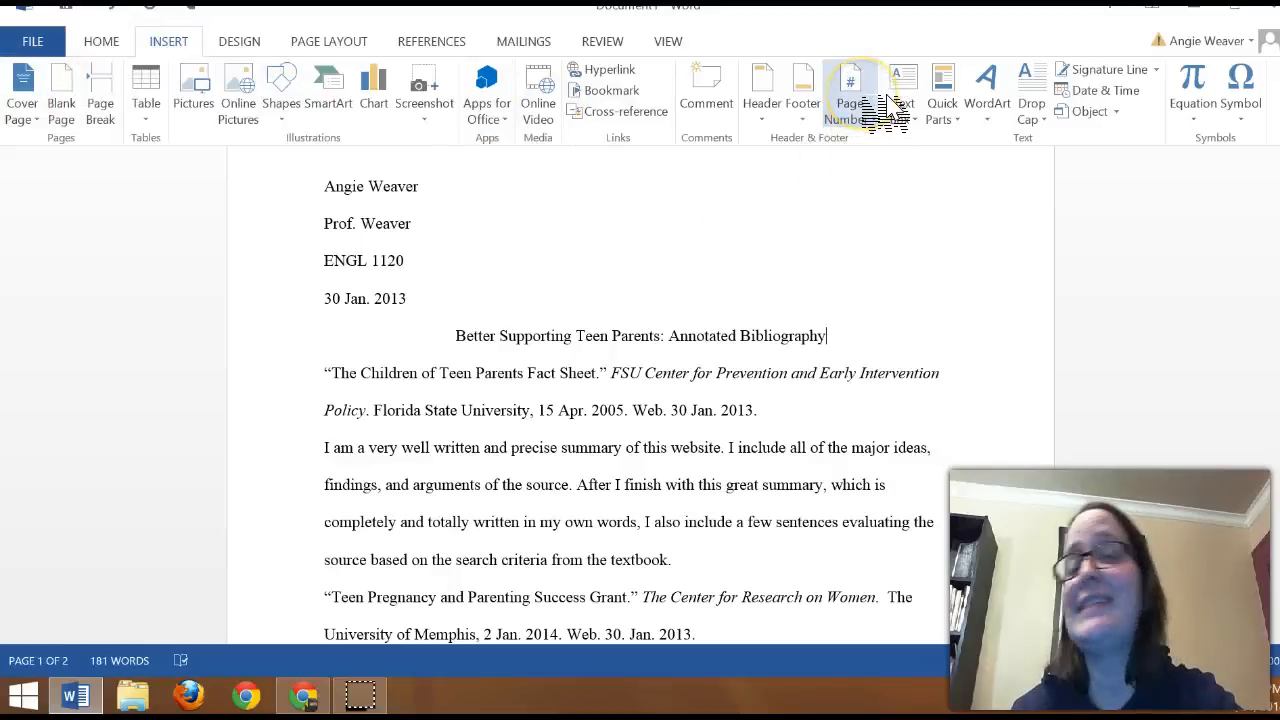
{"action": "left_click", "coordinate": [870, 118]}
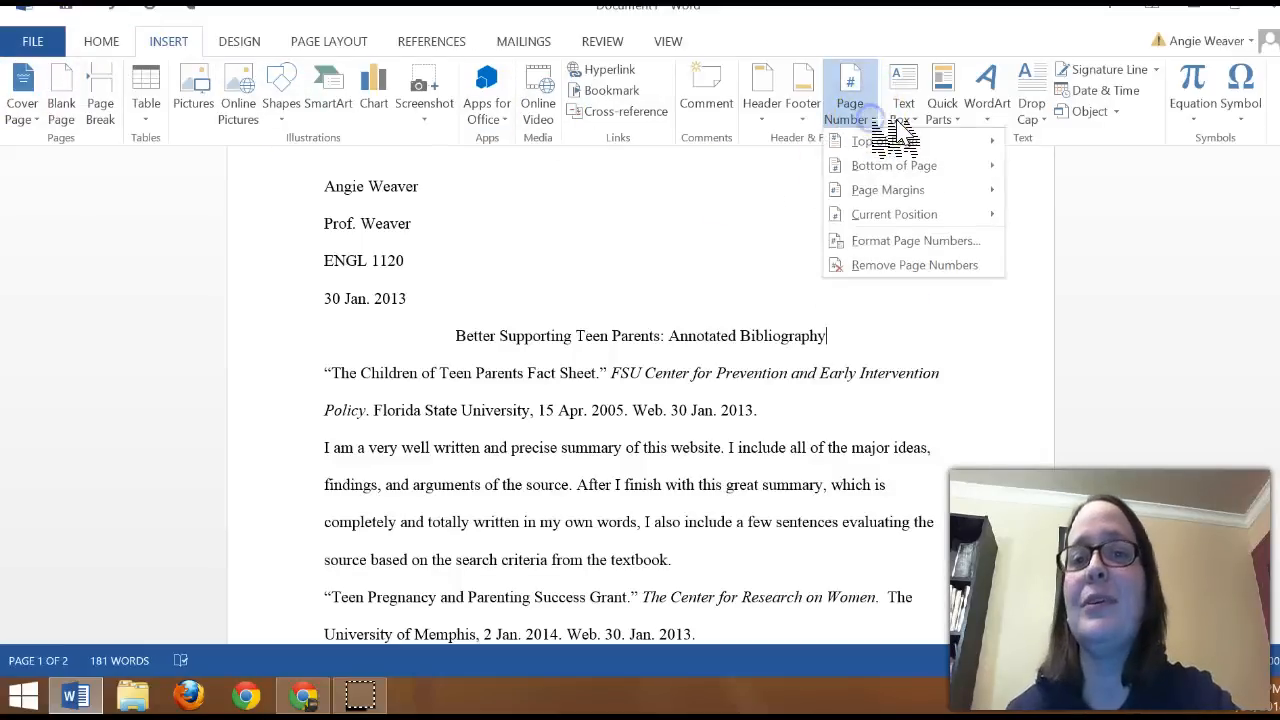
{"action": "mouse_move", "coordinate": [905, 145]}
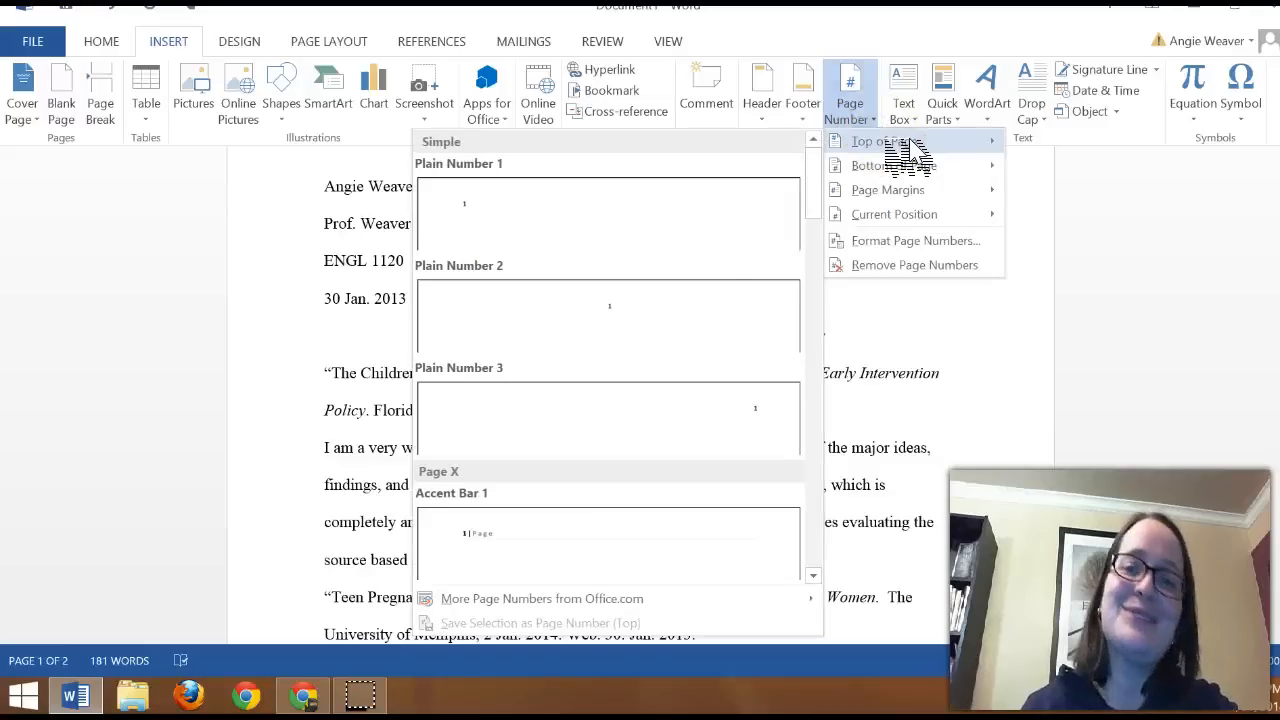
{"action": "left_click", "coordinate": [587, 433]}
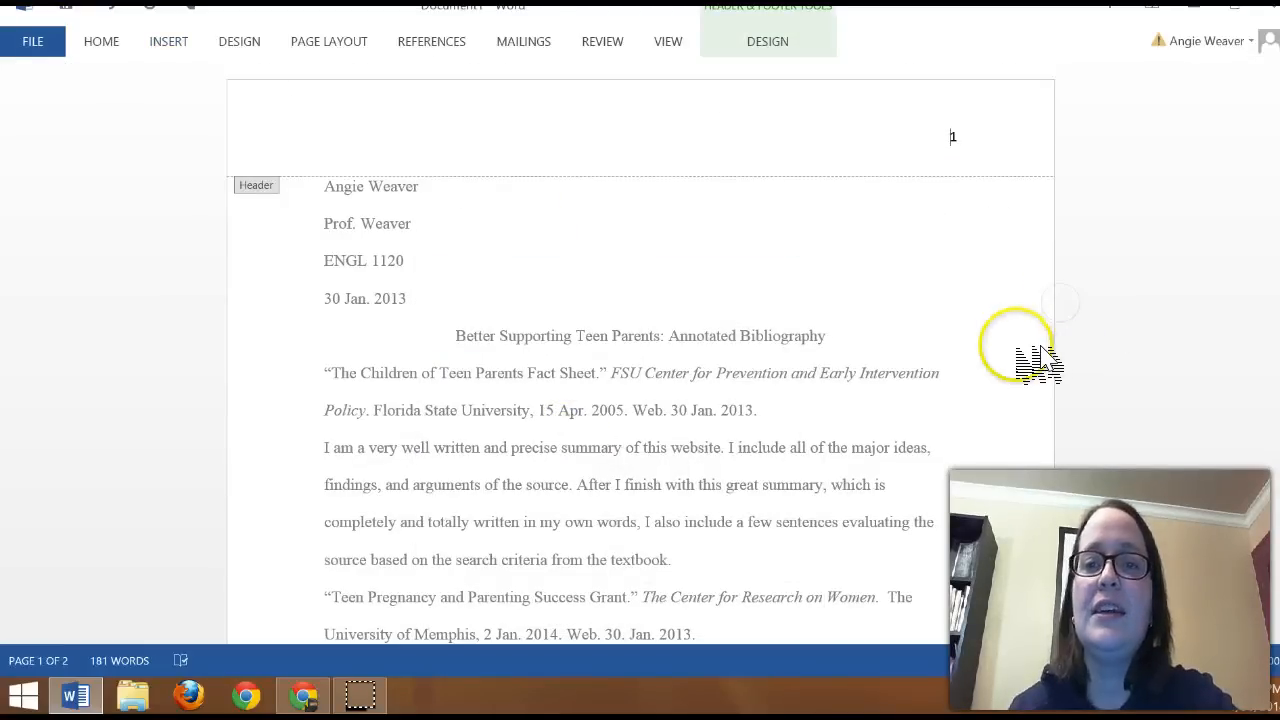
{"action": "left_click", "coordinate": [825, 127]}
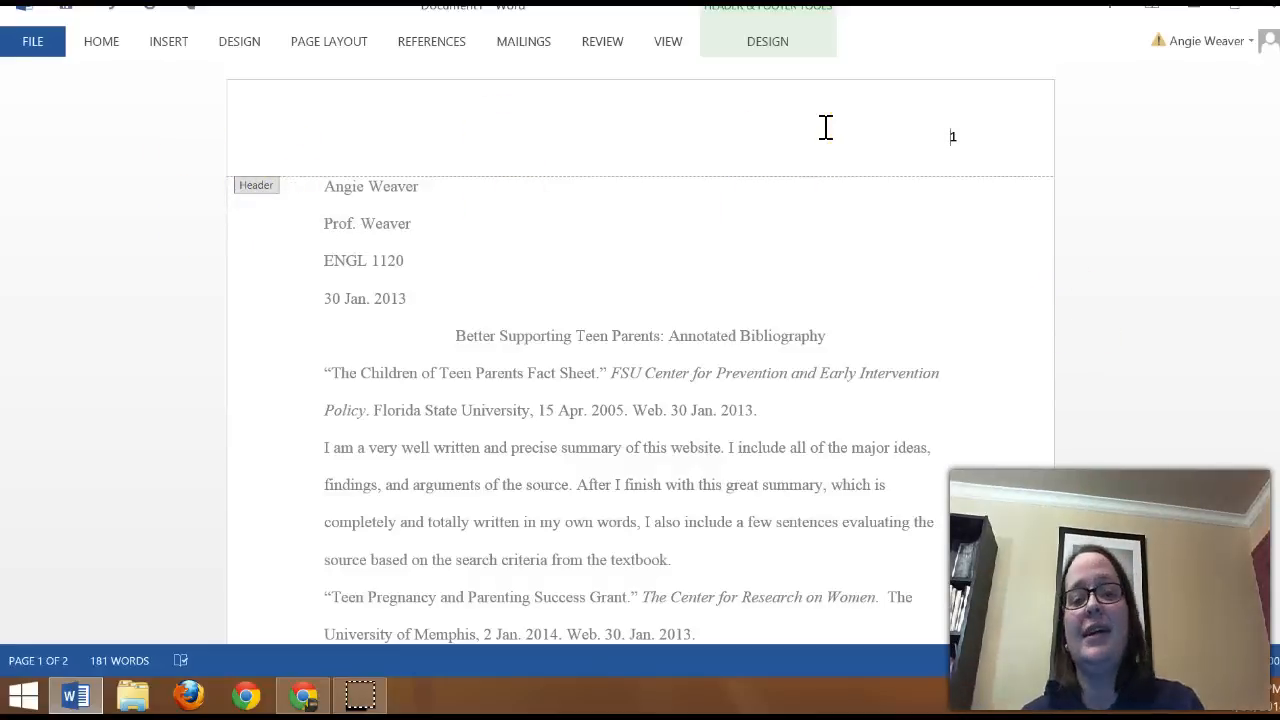
{"action": "type", "text": "Weaver"}
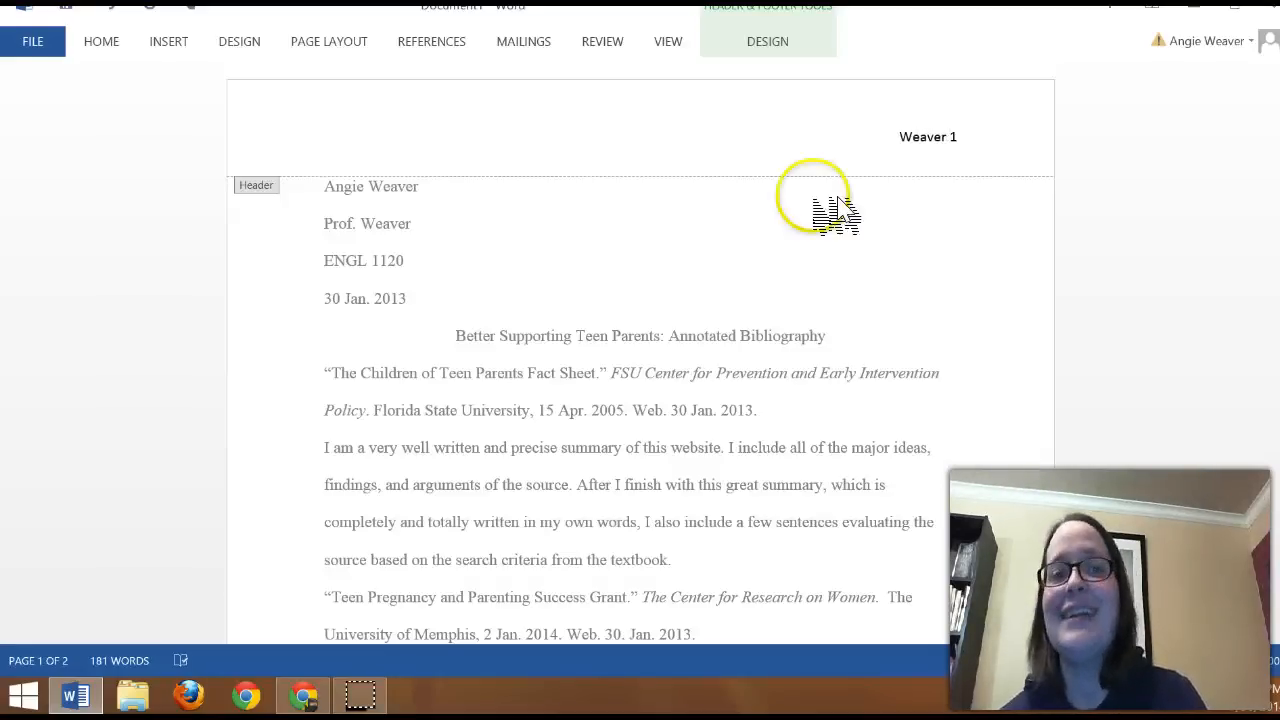
Step: Set the header's last name and page number in Times New Roman and return to the body text
{"action": "left_click_drag", "start_coordinate": [990, 140], "coordinate": [889, 136]}
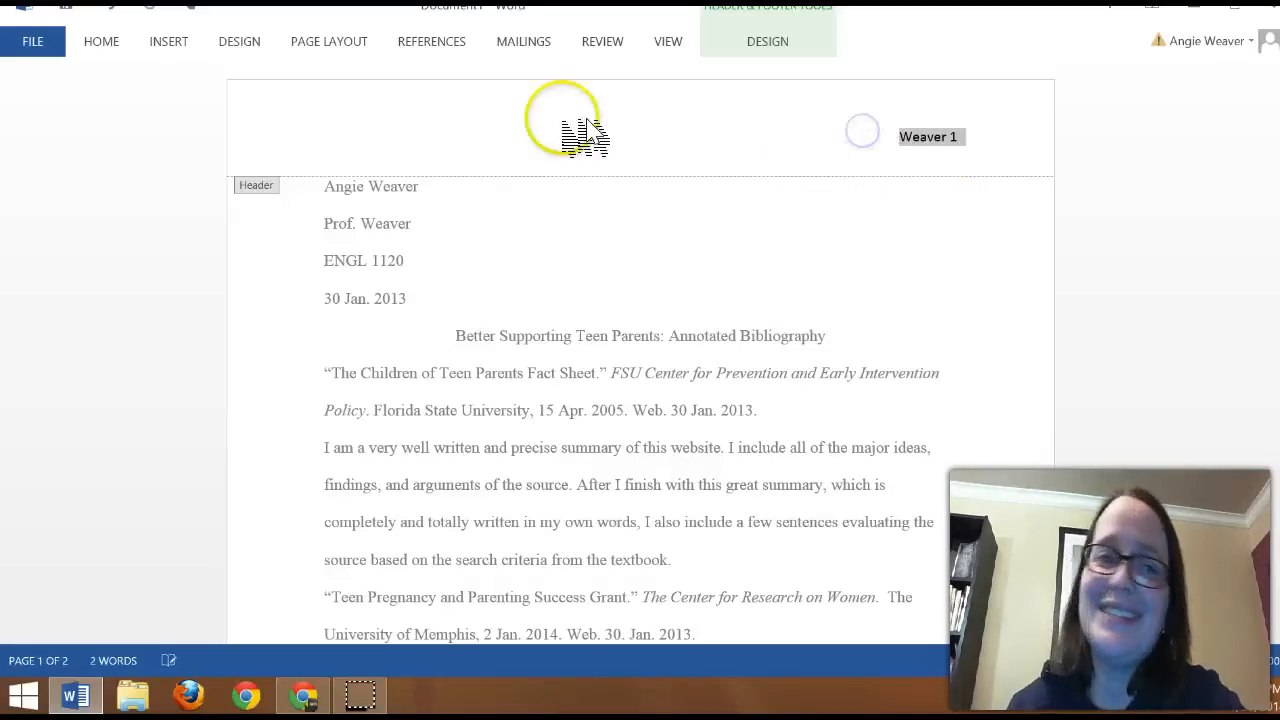
{"action": "left_click", "coordinate": [101, 41]}
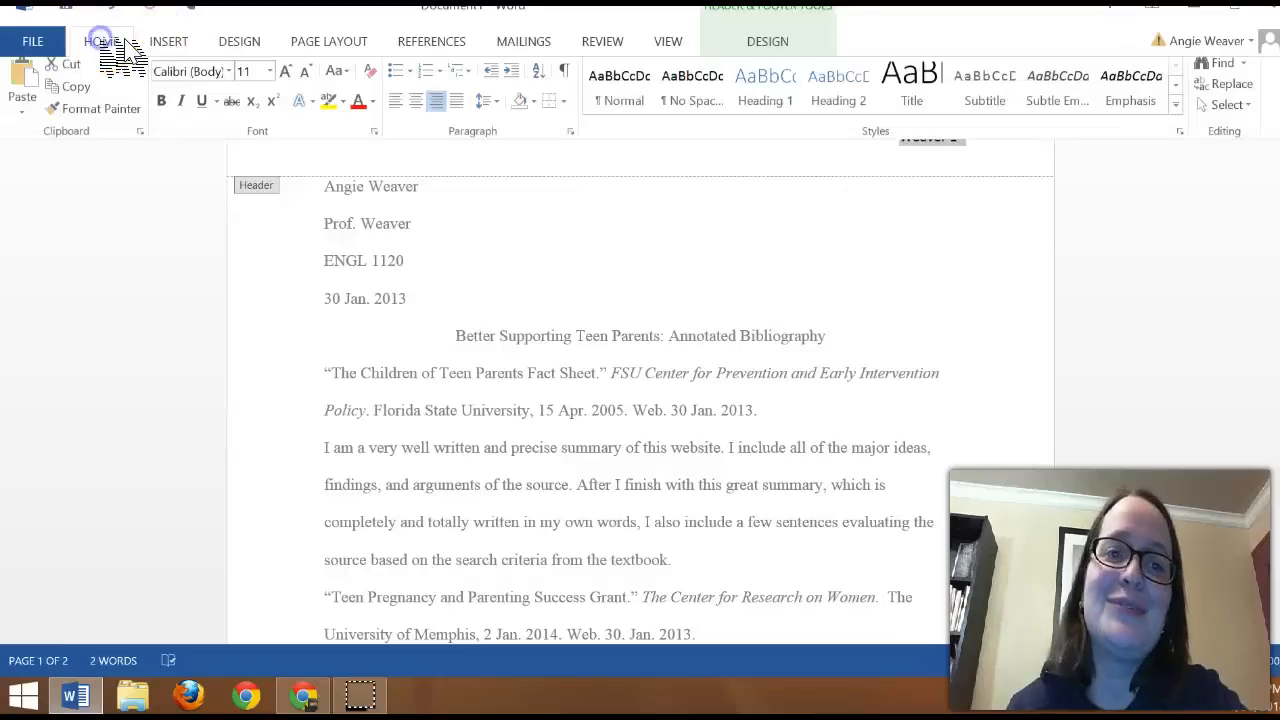
{"action": "left_click", "coordinate": [229, 77]}
{"action": "left_click", "coordinate": [235, 191]}
{"action": "left_click", "coordinate": [734, 288]}
{"action": "double_click", "coordinate": [736, 287]}
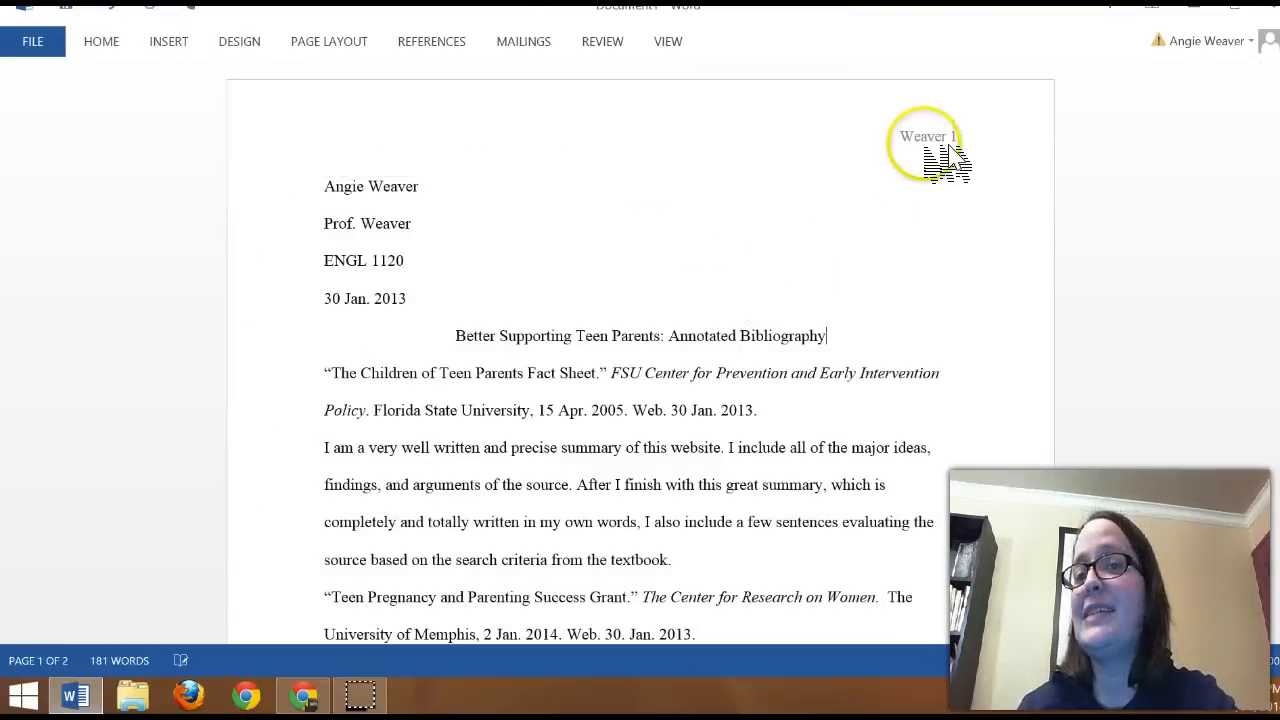
Step: Extend the document onto a second page after the last entry and check the running header there
{"action": "scroll", "coordinate": [810, 370], "scroll_direction": "down", "scroll_amount": 3}
{"action": "left_click", "coordinate": [803, 512]}
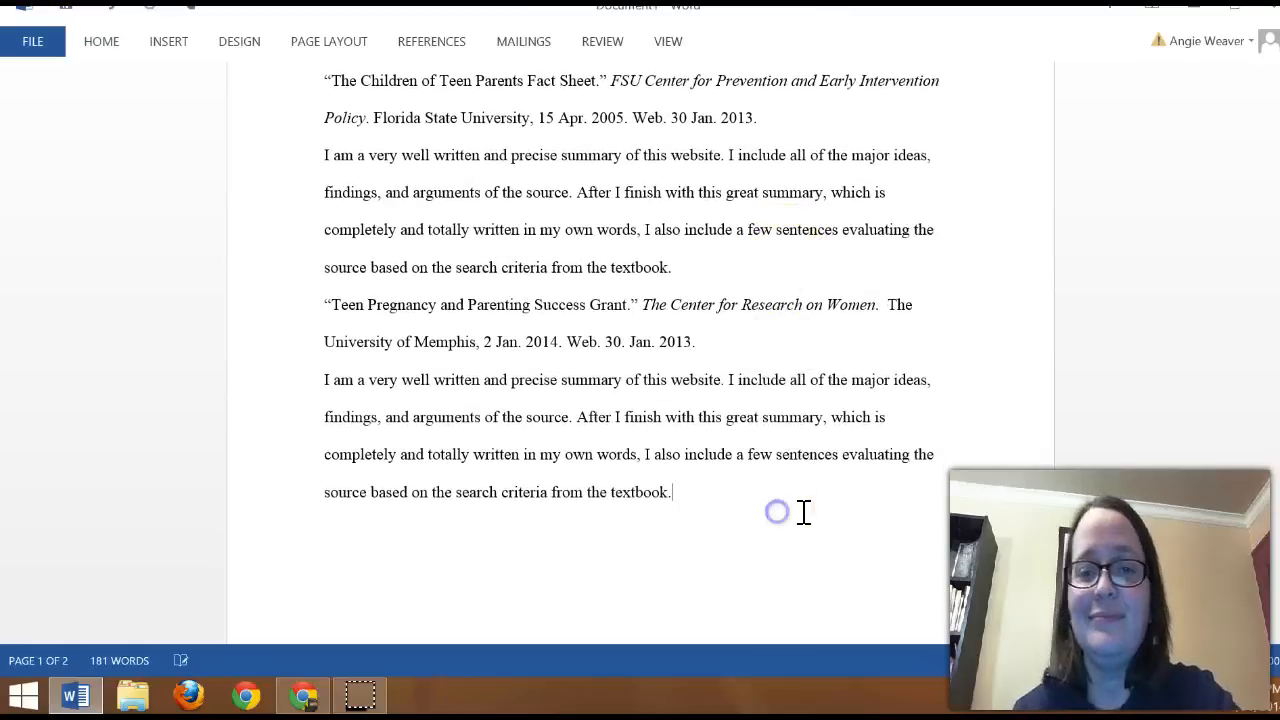
{"action": "key", "text": "Return"}
{"action": "key", "text": "ctrl+Return"}
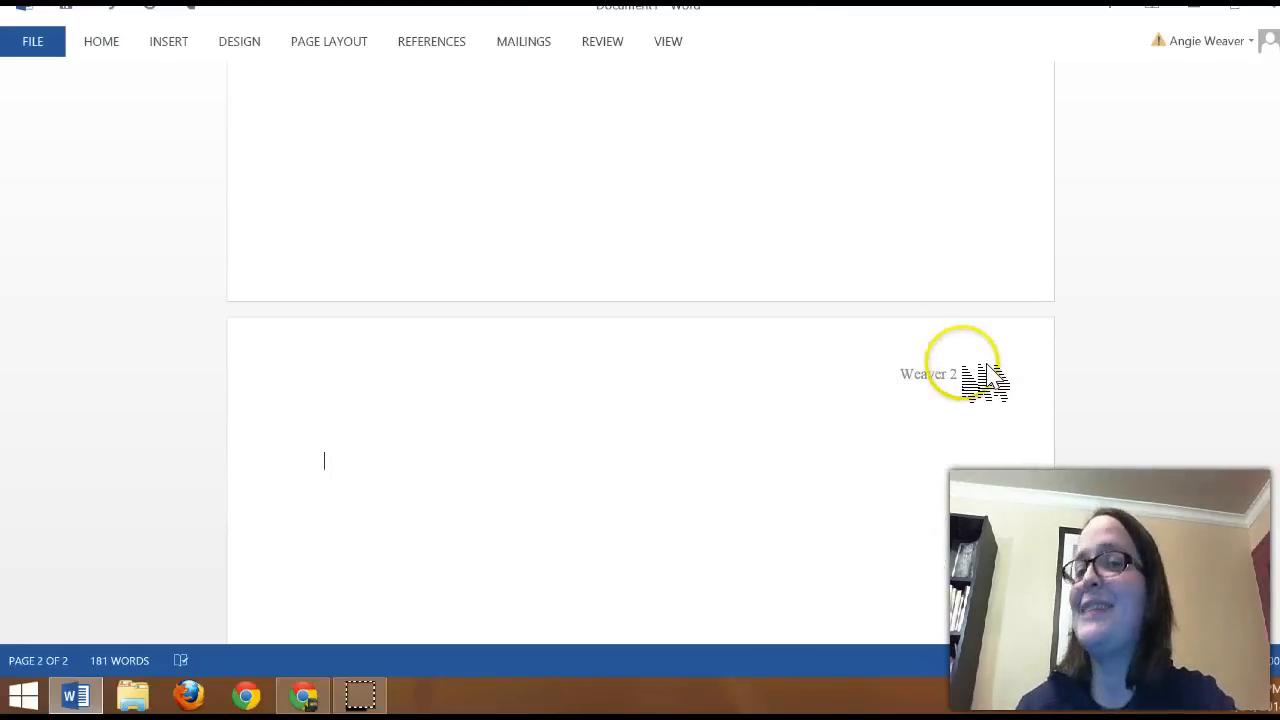
{"action": "scroll", "coordinate": [840, 453], "scroll_direction": "up", "scroll_amount": 10}
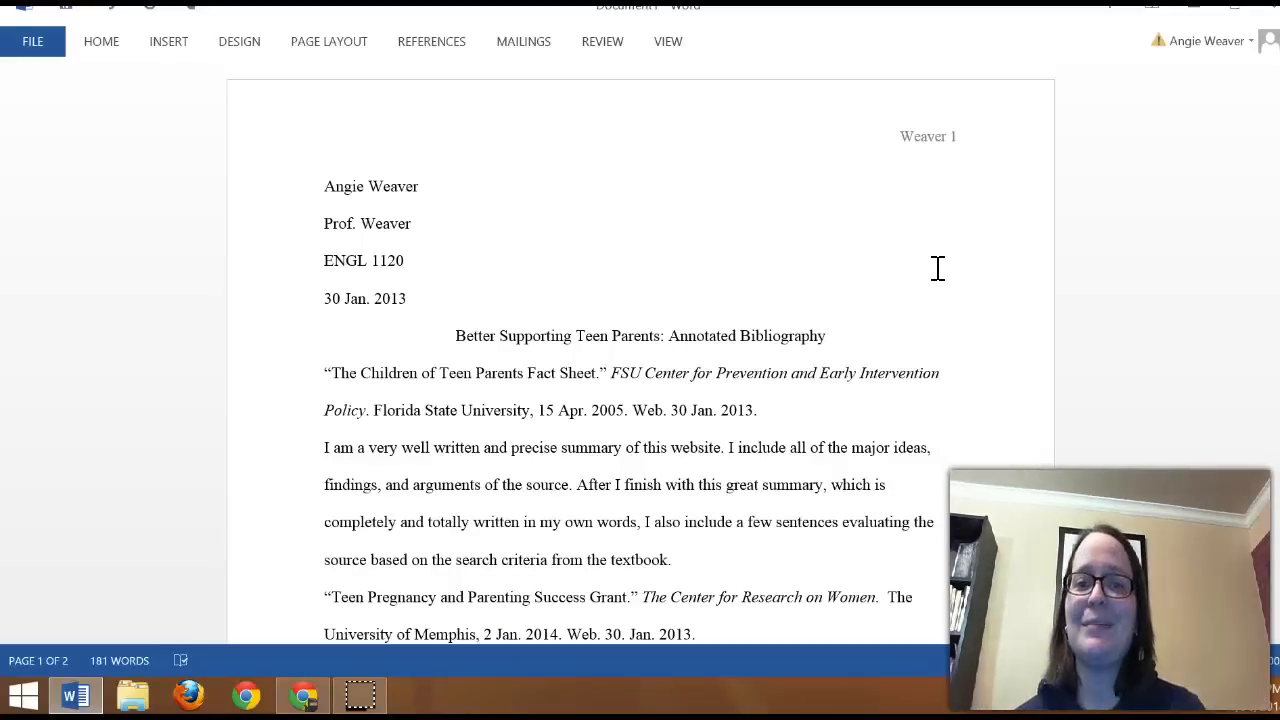
Step: Compare the indentation of the draft's entries with the sample annotated bibliography in Chrome, and return to Word
{"action": "scroll", "coordinate": [903, 286], "scroll_direction": "down", "scroll_amount": 2}
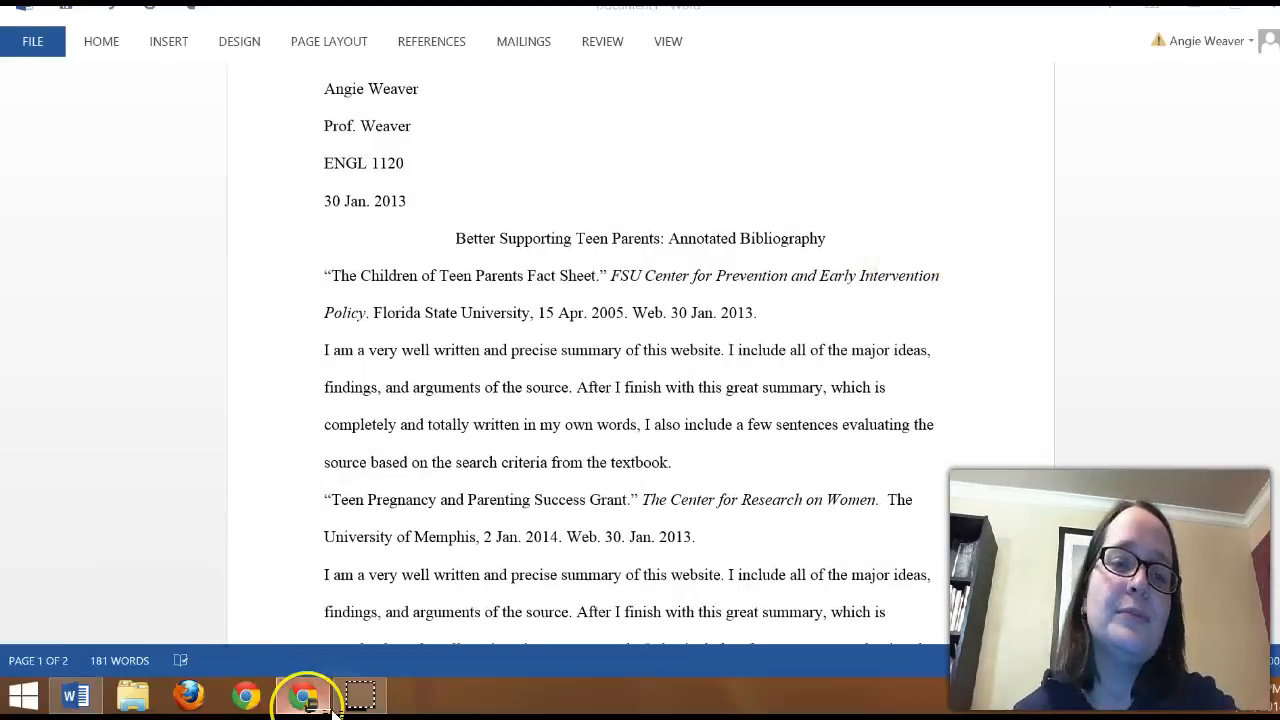
{"action": "left_click", "coordinate": [304, 693]}
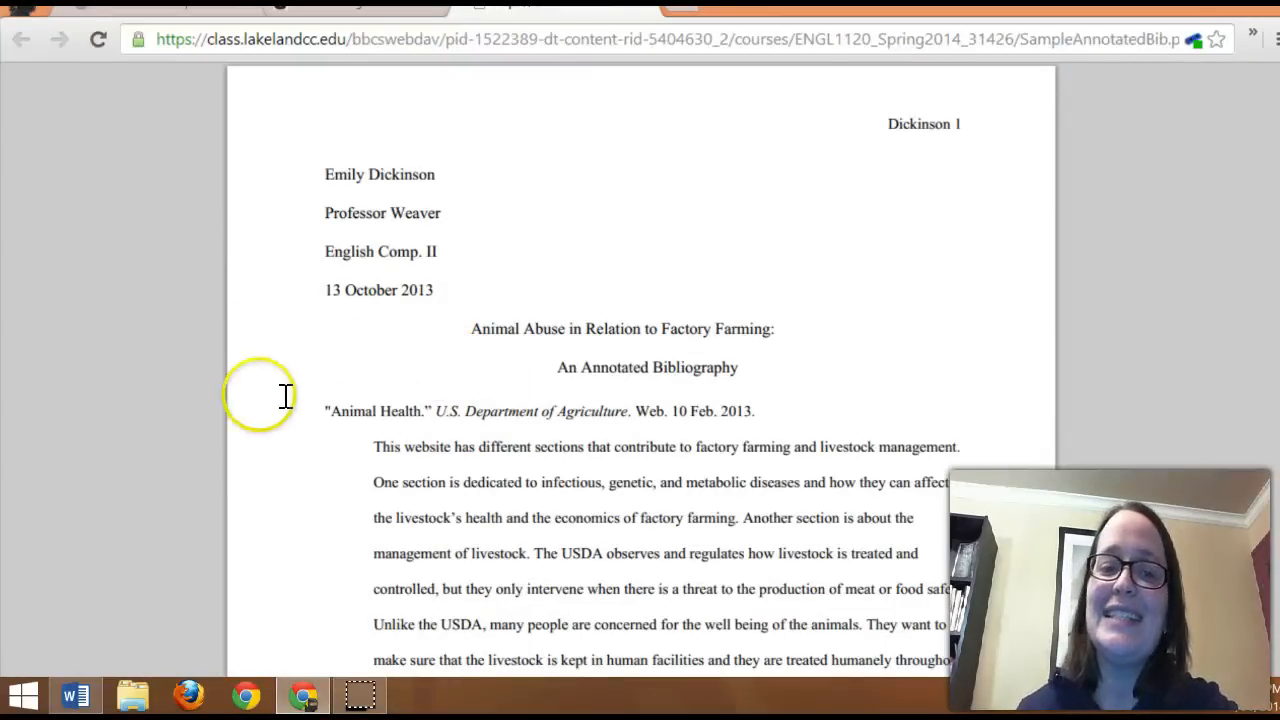
{"action": "left_click", "coordinate": [334, 700]}
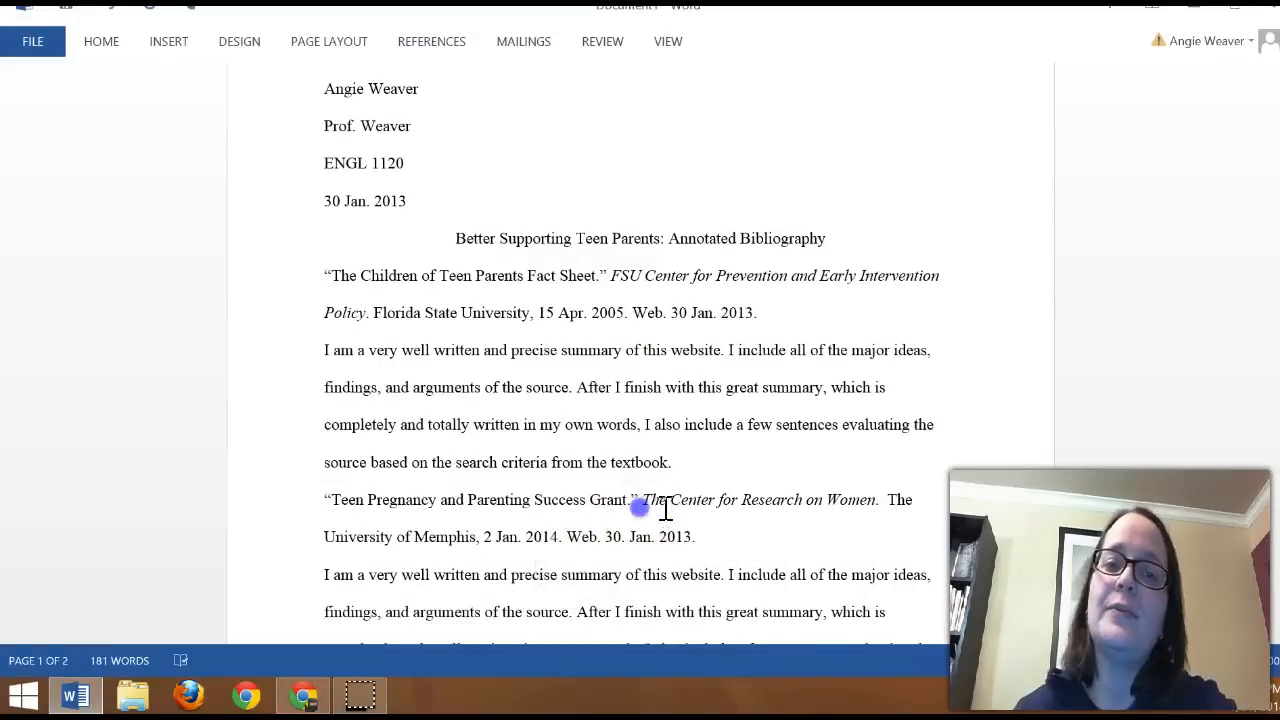
Step: Apply a 0.5" hanging indent to all source entries and summaries below the title, and clear the selection
{"action": "left_click_drag", "start_coordinate": [342, 275], "coordinate": [663, 297]}
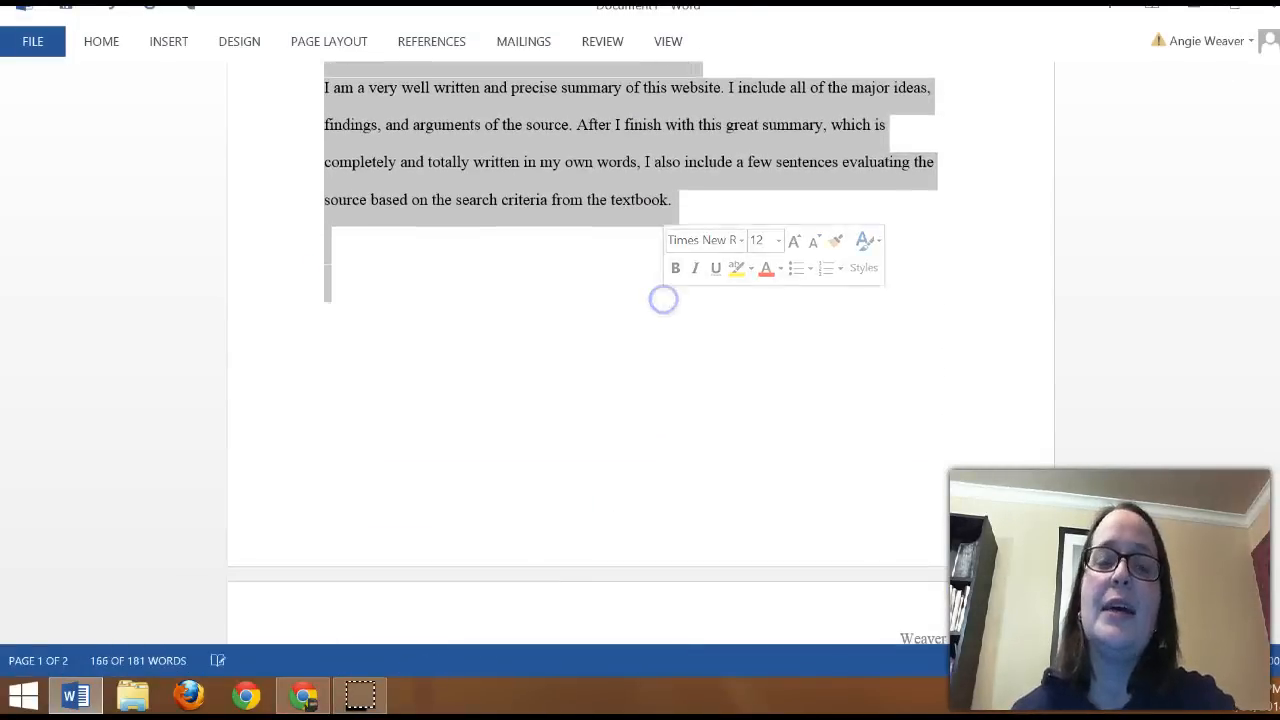
{"action": "scroll", "coordinate": [686, 351], "scroll_direction": "up", "scroll_amount": 3}
{"action": "scroll", "coordinate": [677, 414], "scroll_direction": "up", "scroll_amount": 3}
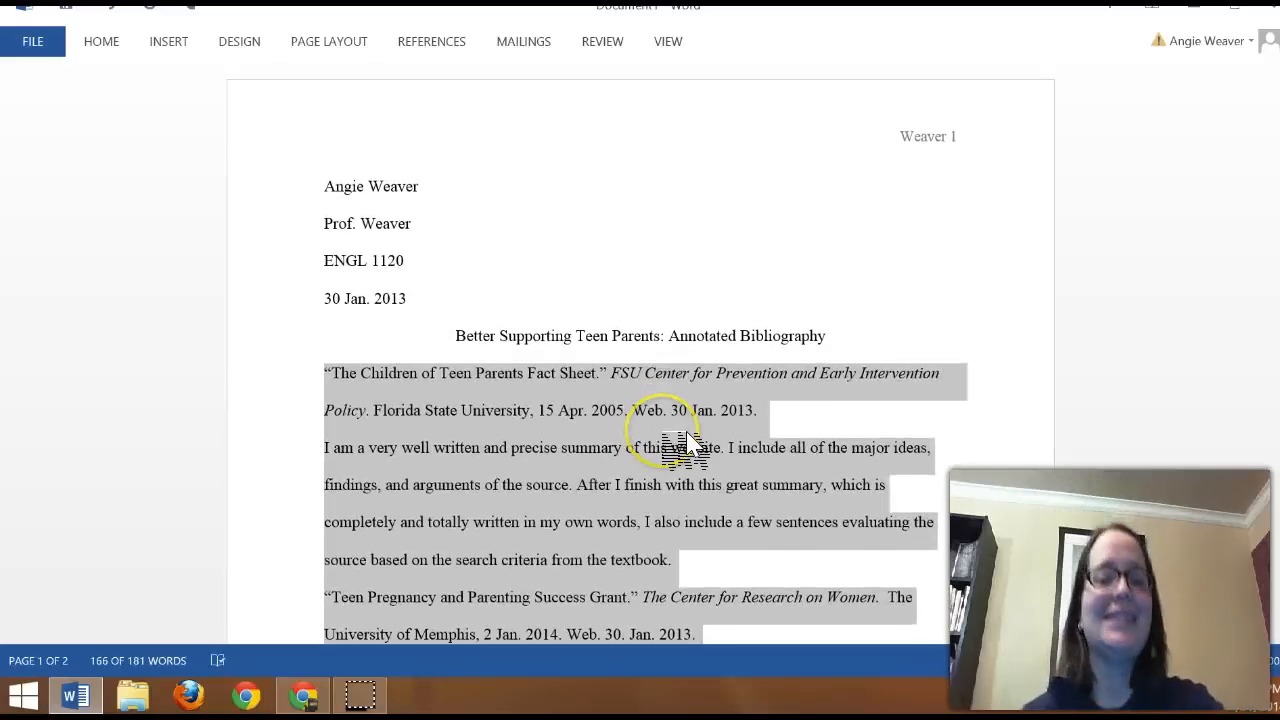
{"action": "scroll", "coordinate": [686, 449], "scroll_direction": "down", "scroll_amount": 2}
{"action": "scroll", "coordinate": [686, 449], "scroll_direction": "down", "scroll_amount": 2}
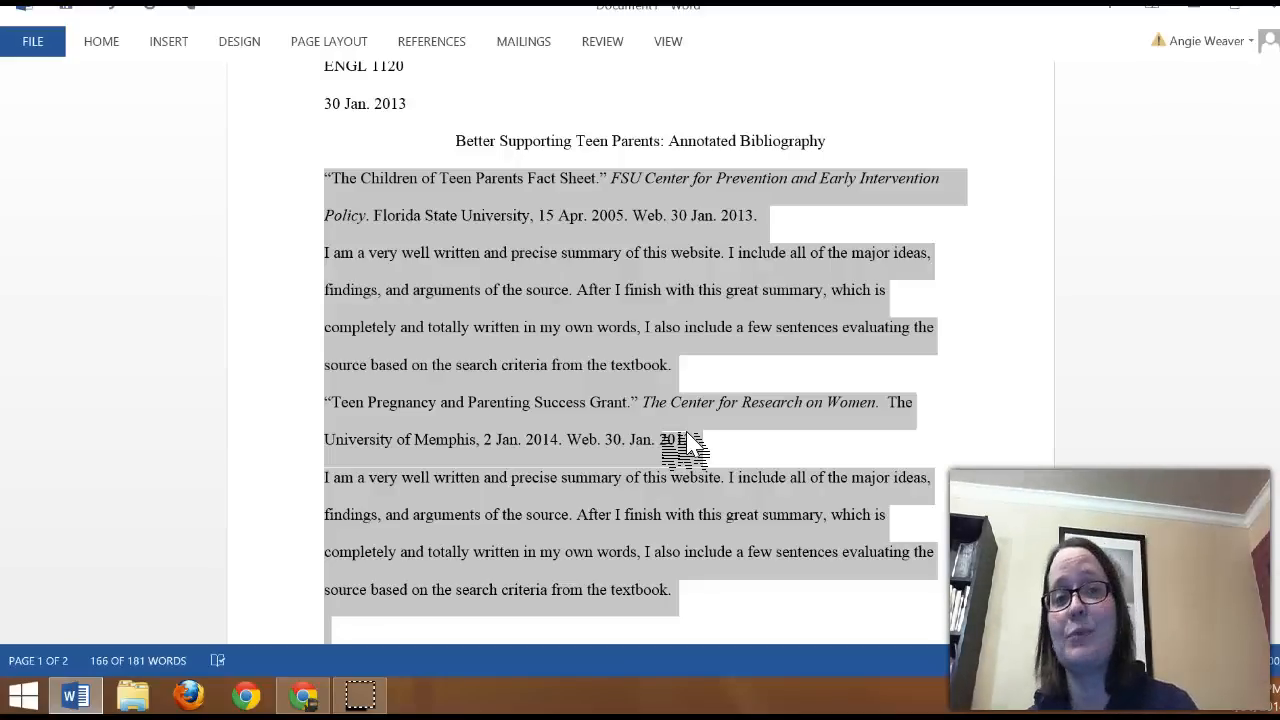
{"action": "left_click", "coordinate": [101, 41]}
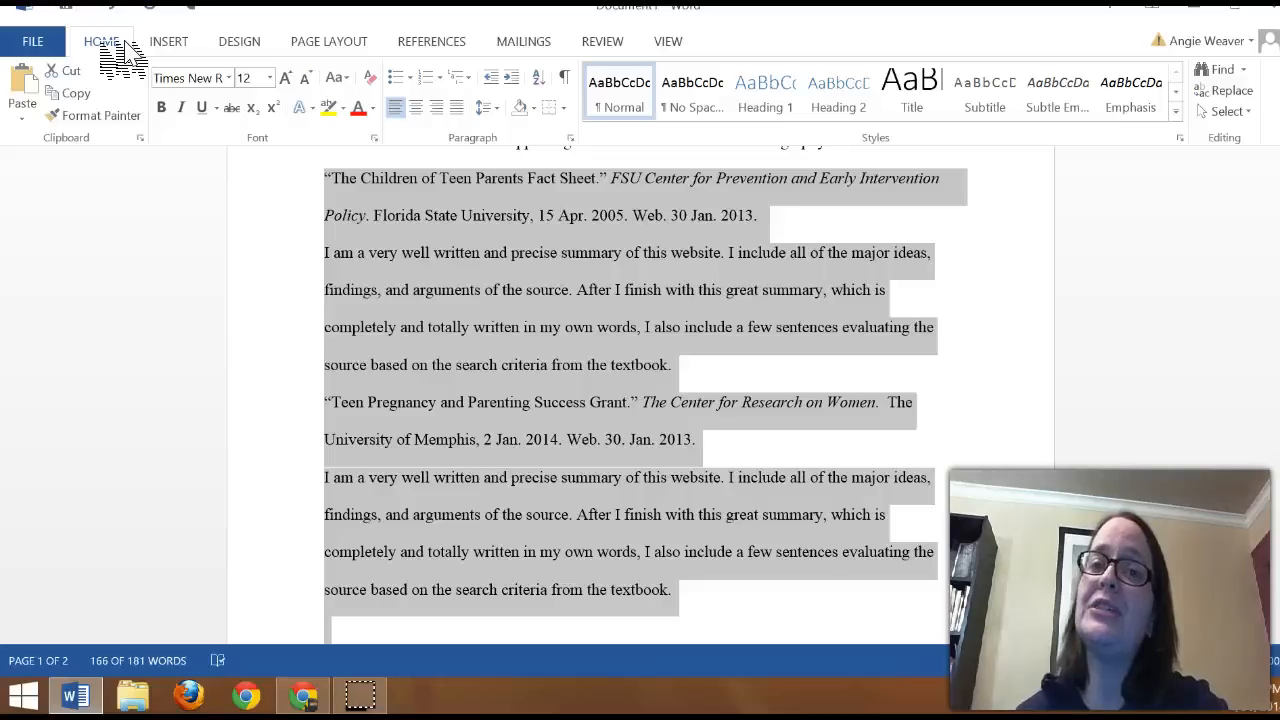
{"action": "left_click", "coordinate": [571, 138]}
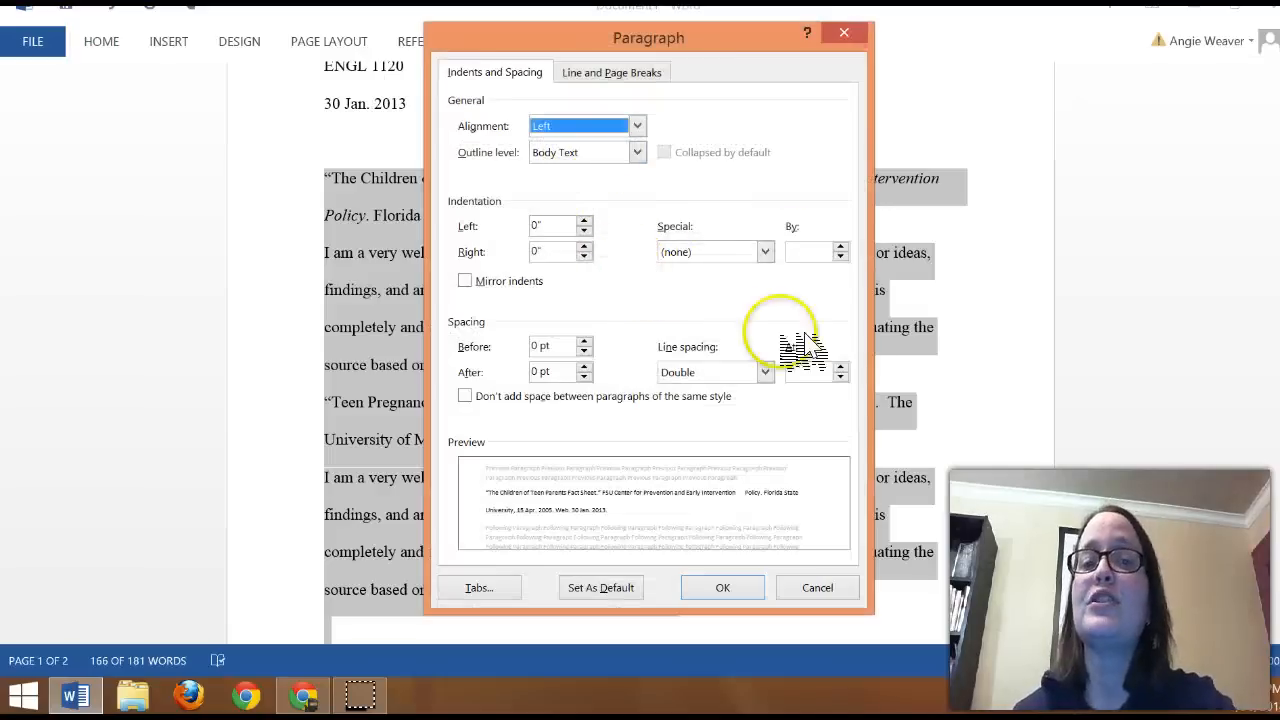
{"action": "left_click", "coordinate": [772, 260]}
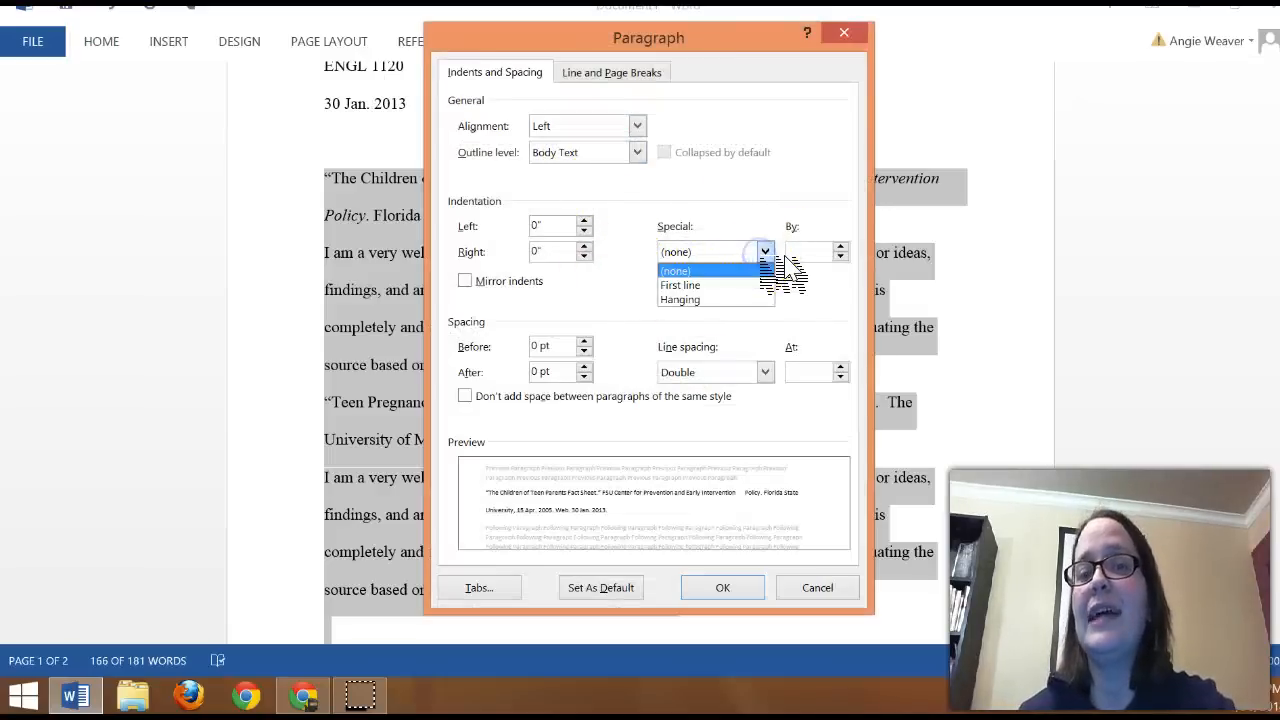
{"action": "left_click", "coordinate": [720, 299]}
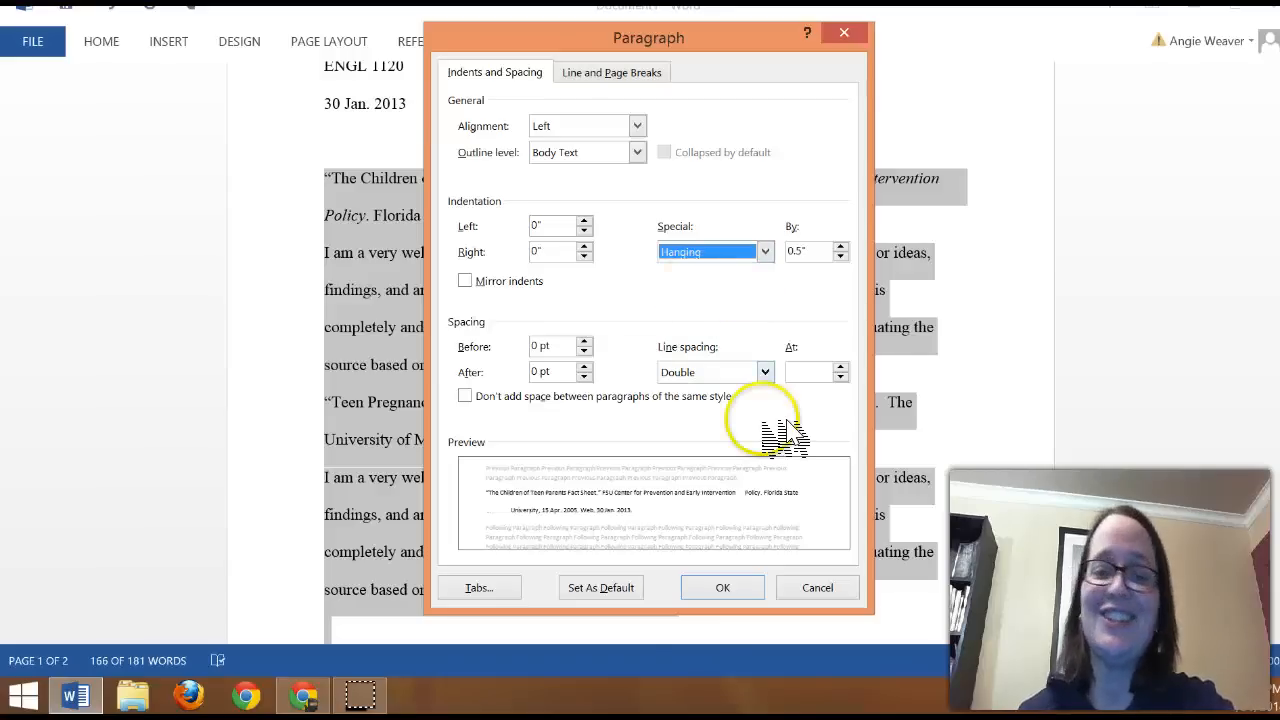
{"action": "left_click", "coordinate": [733, 592]}
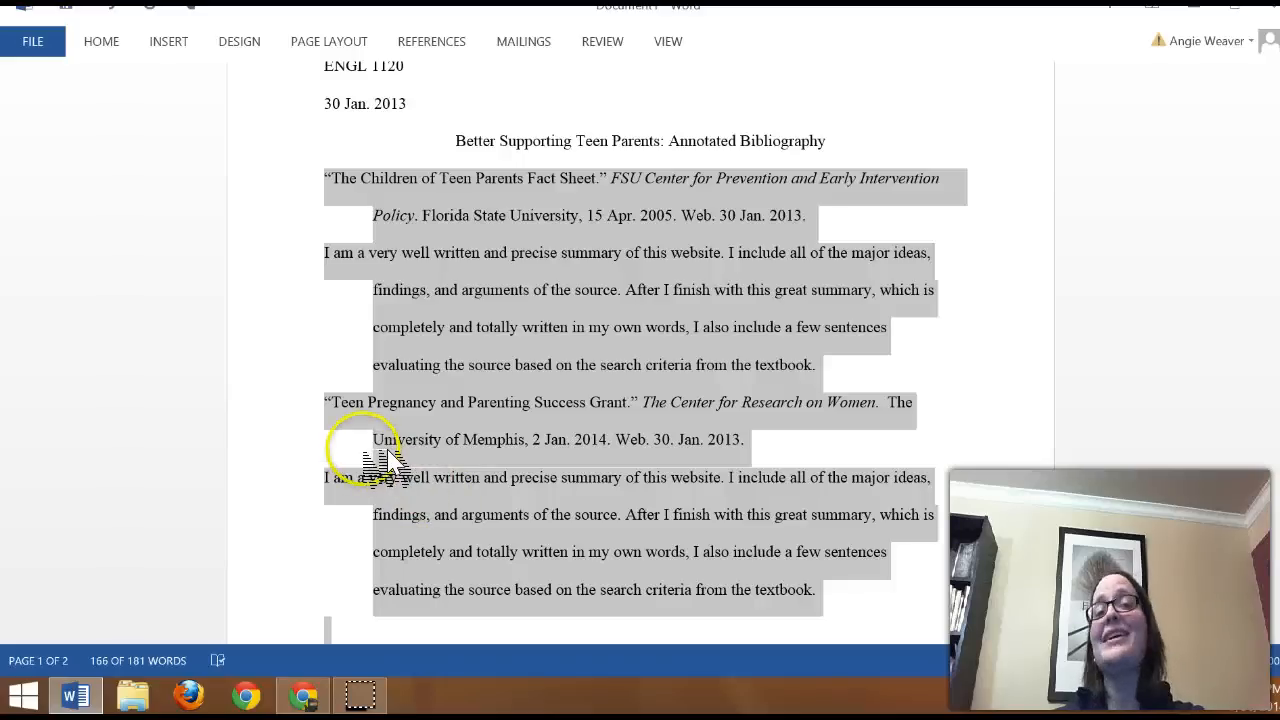
{"action": "left_click", "coordinate": [430, 358]}
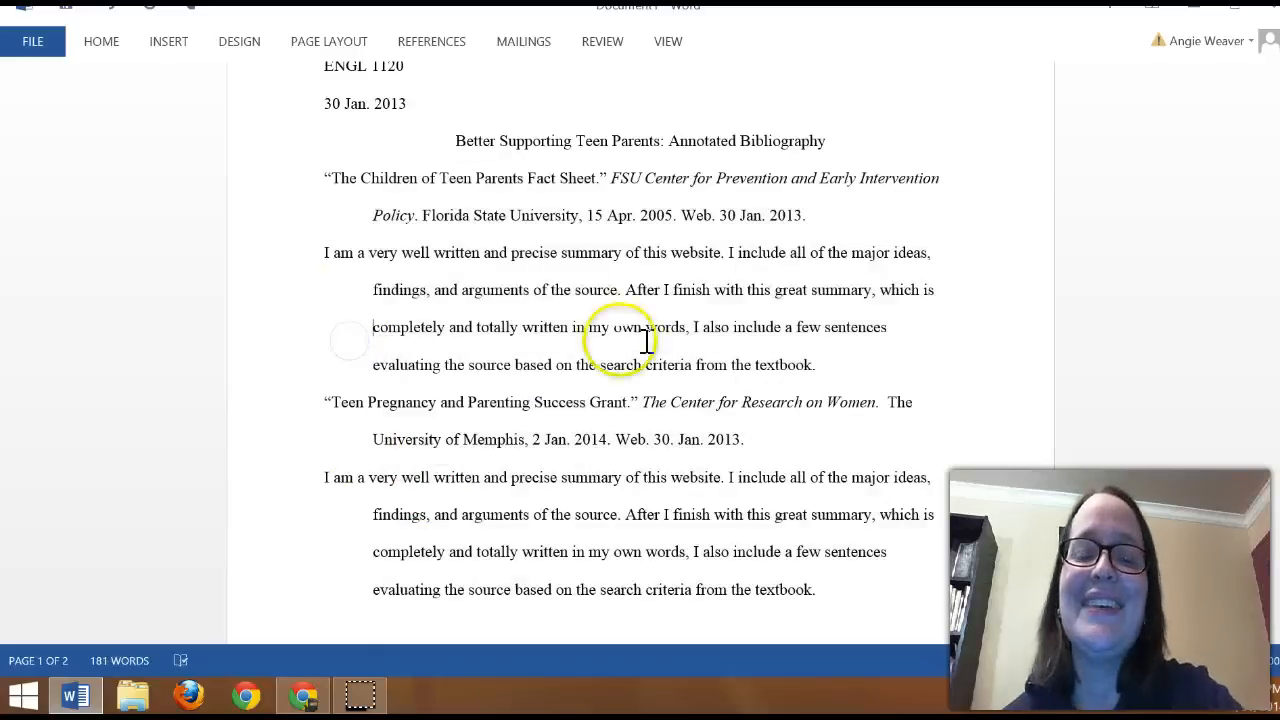
{"action": "left_click", "coordinate": [325, 176]}
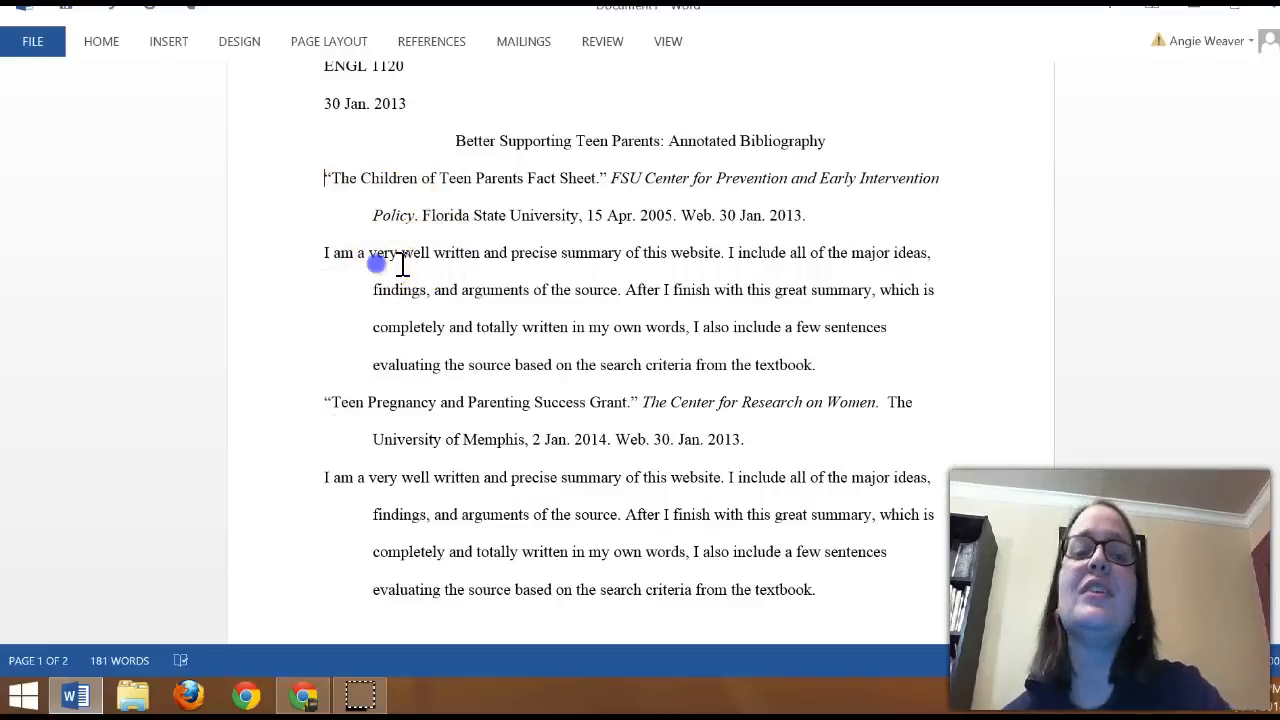
{"action": "left_click", "coordinate": [314, 251]}
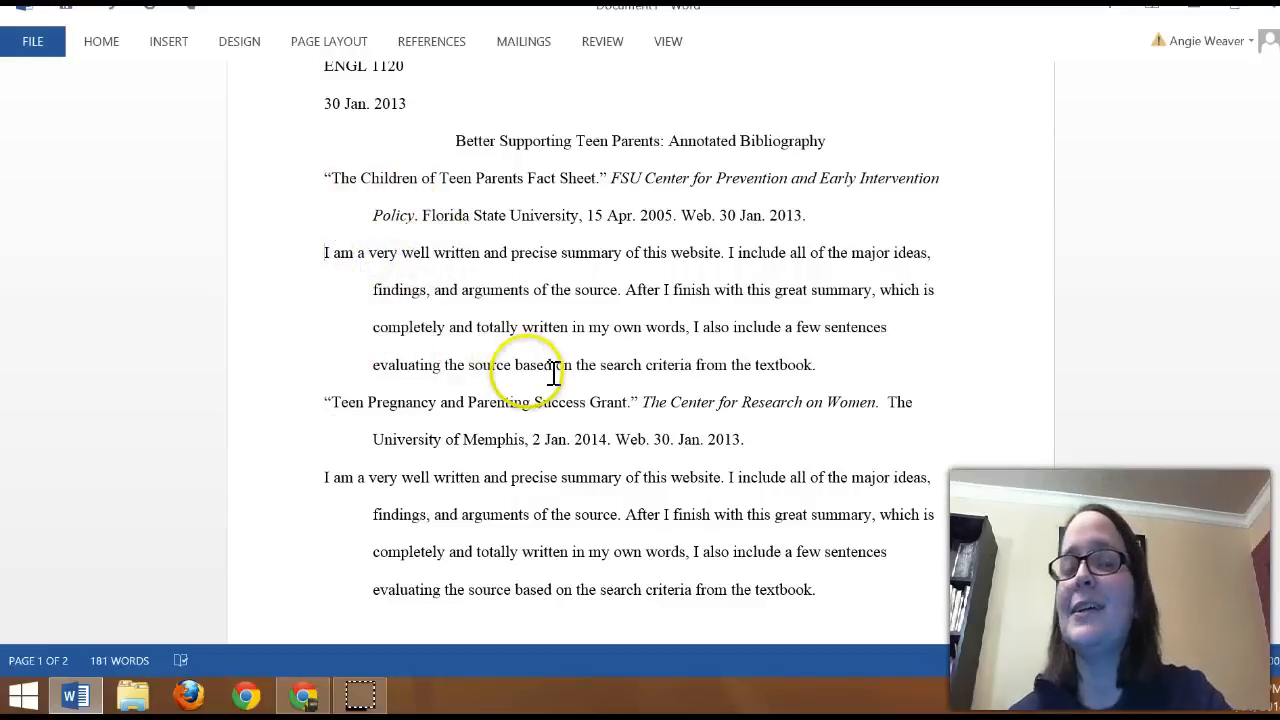
{"action": "left_click", "coordinate": [320, 248]}
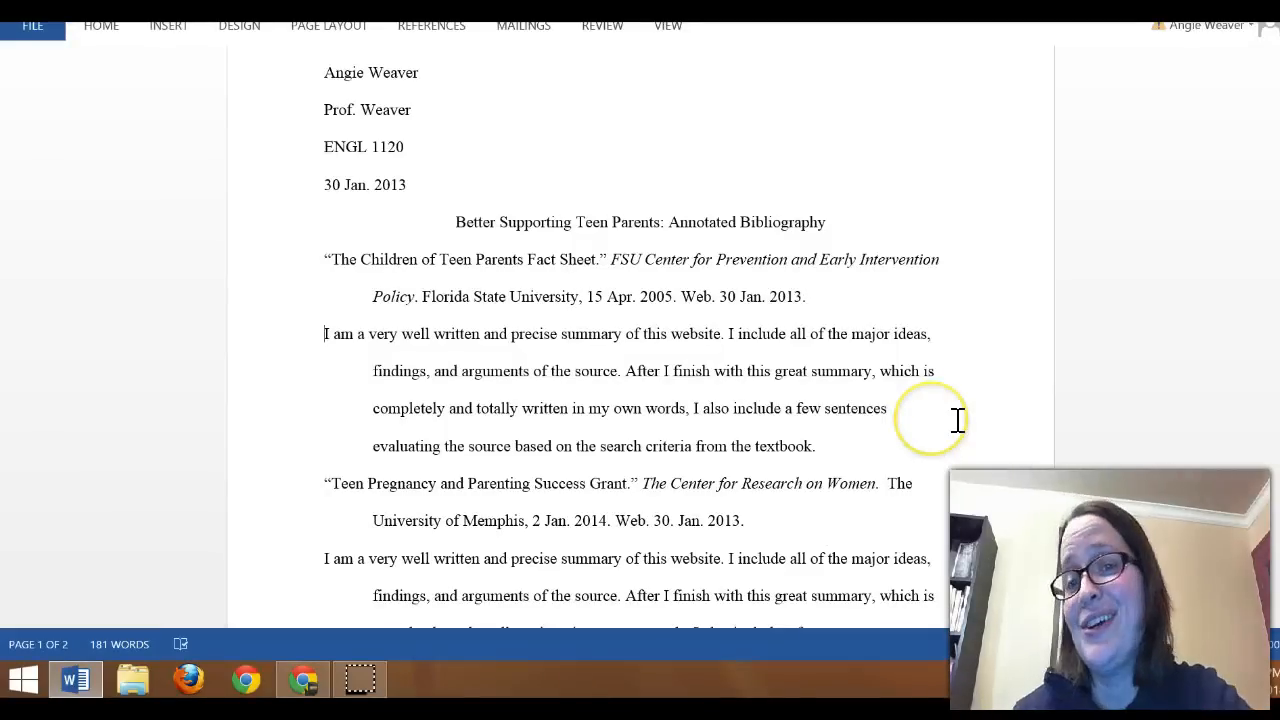
{"action": "left_click", "coordinate": [877, 294]}
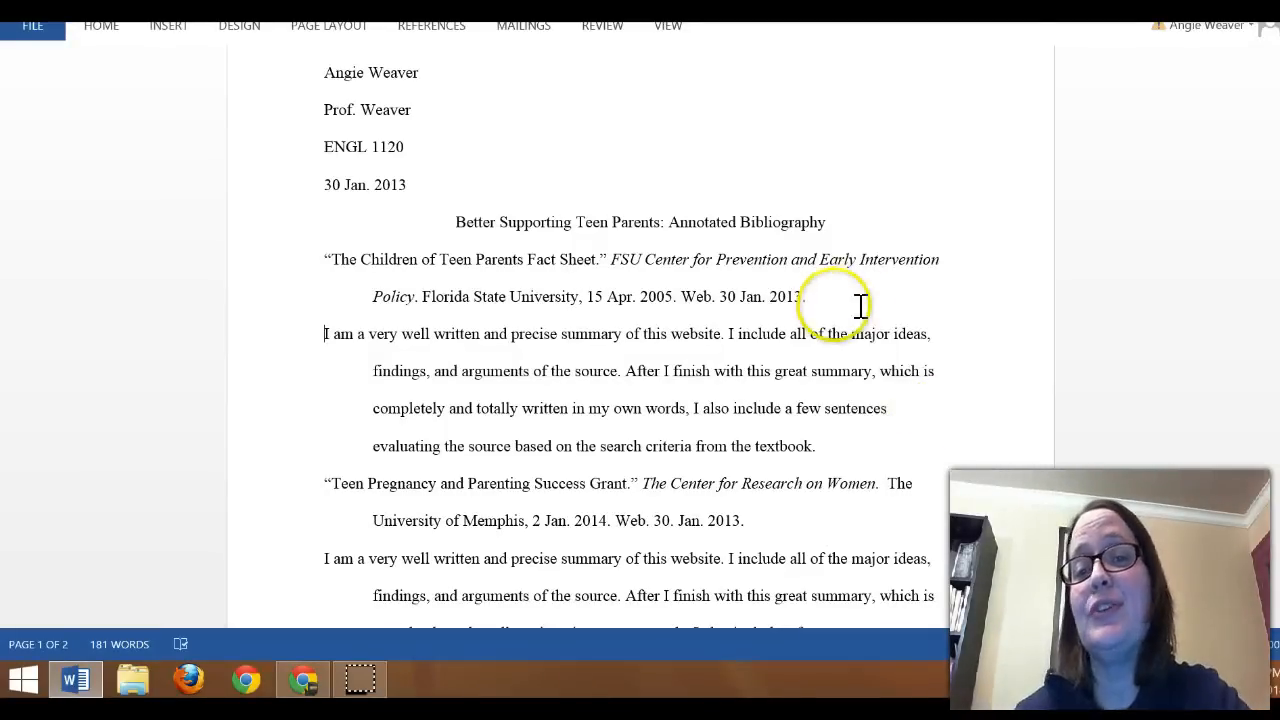
{"action": "left_click", "coordinate": [876, 296]}
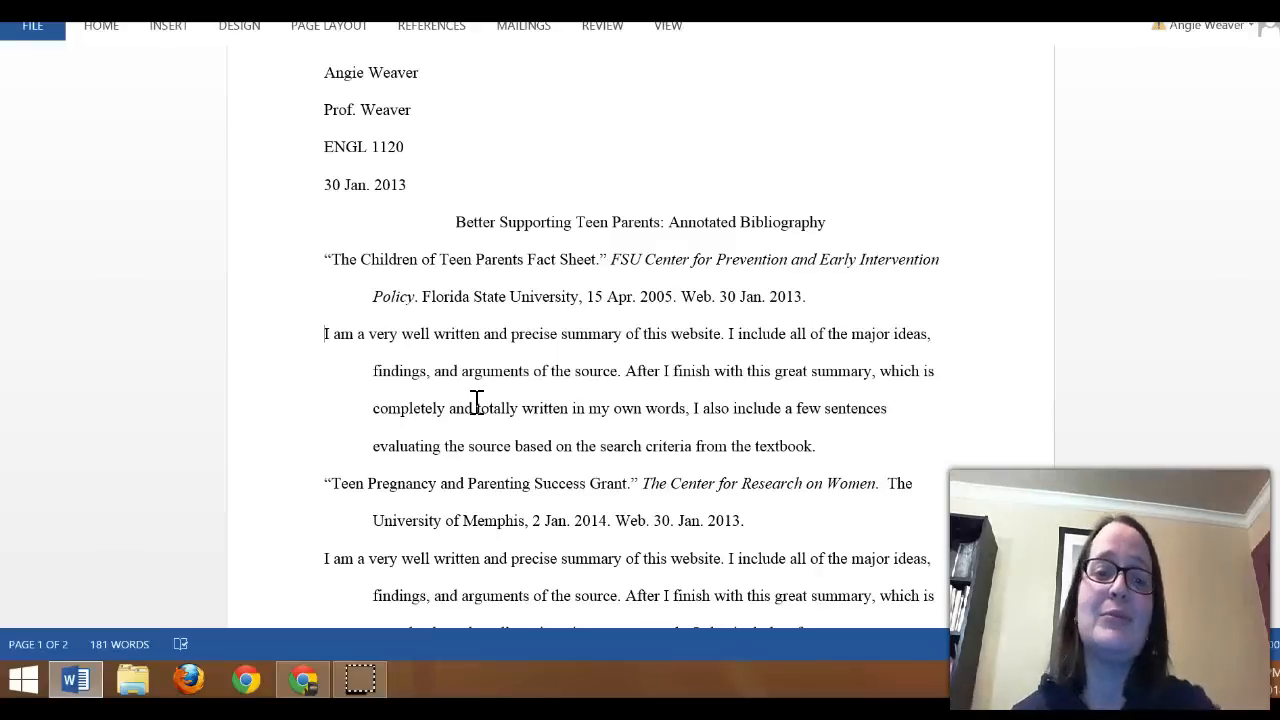
Step: Remove the hanging indent from the first source's summary paragraph and set its left indentation to 0.5"
{"action": "left_click_drag", "start_coordinate": [846, 446], "coordinate": [308, 337]}
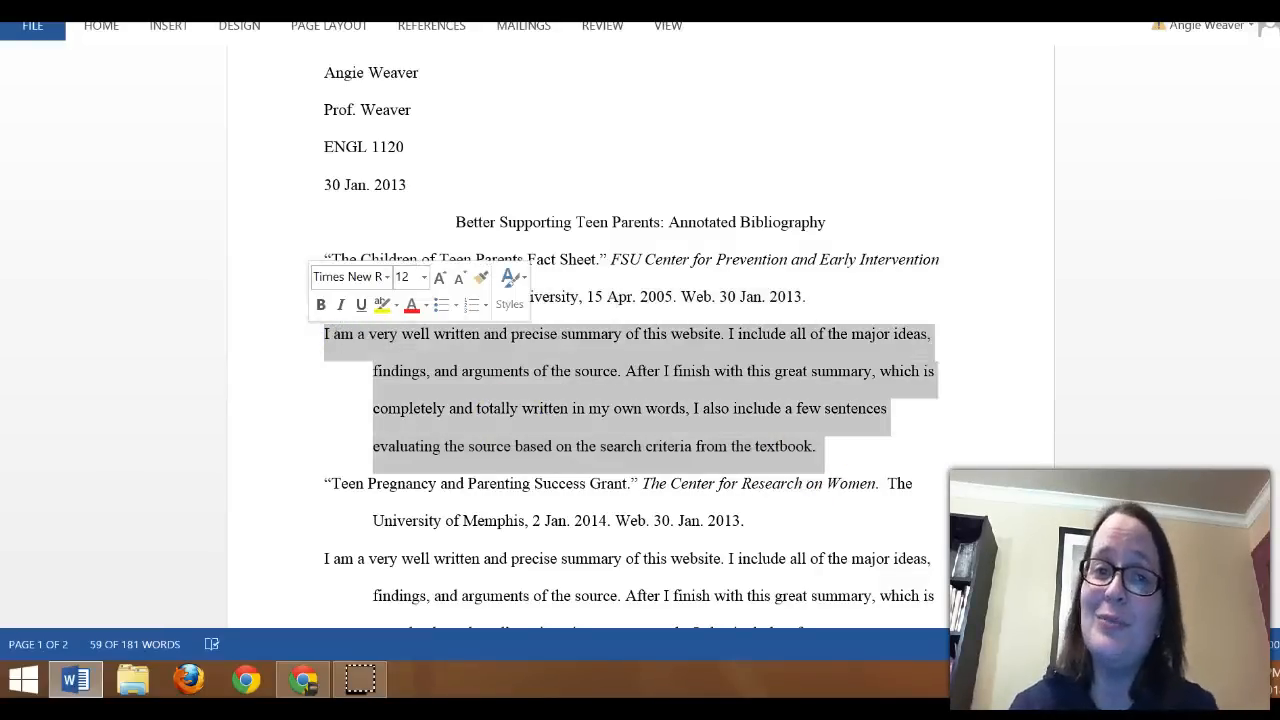
{"action": "left_click", "coordinate": [101, 25]}
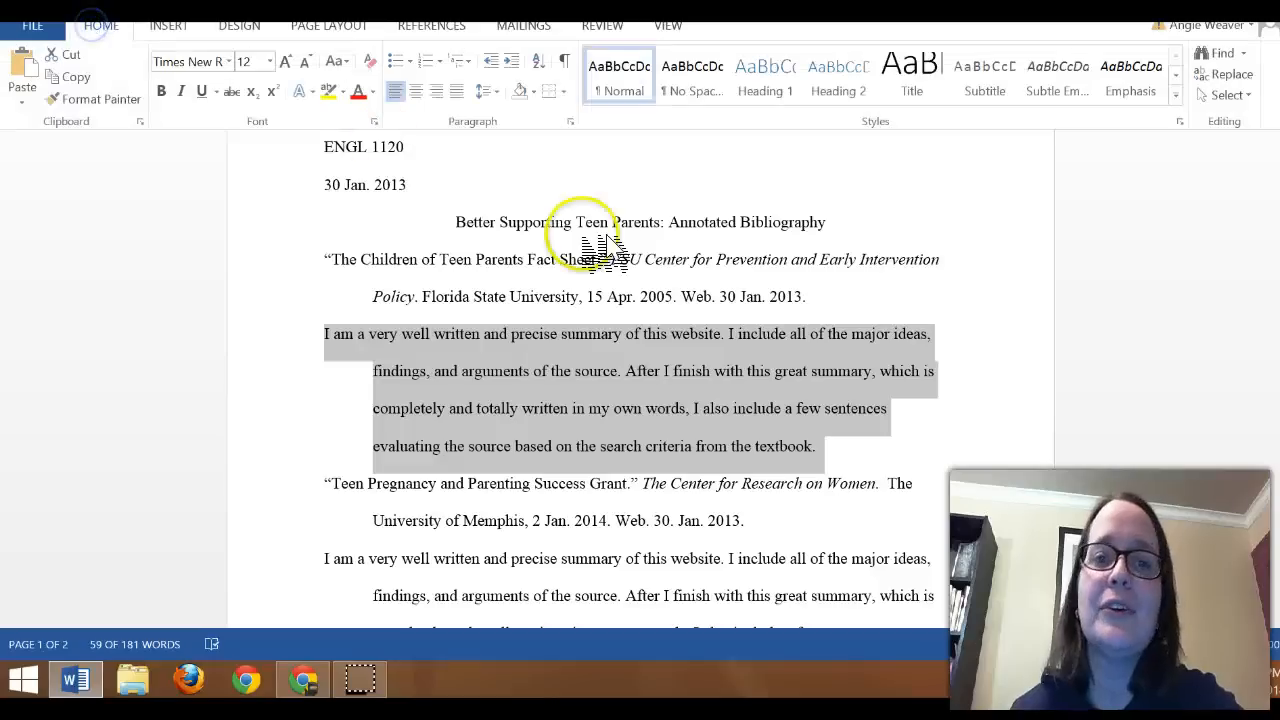
{"action": "left_click", "coordinate": [571, 121]}
{"action": "left_click", "coordinate": [1055, 204]}
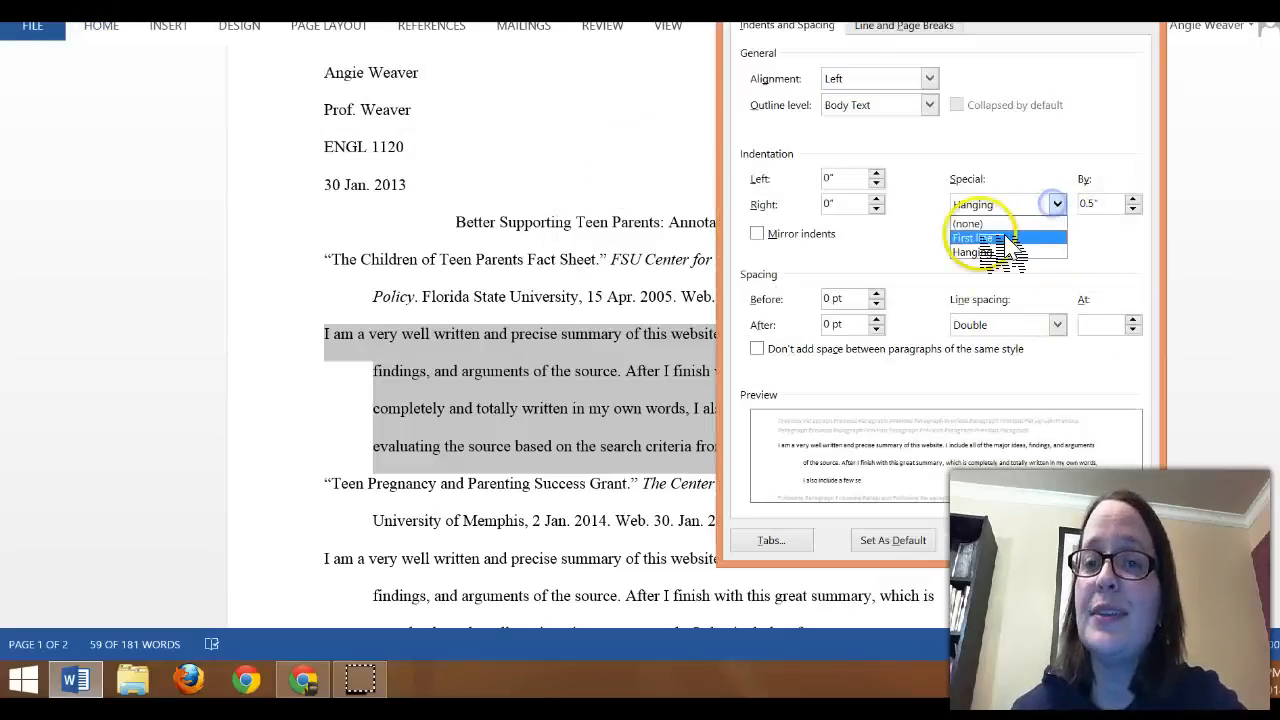
{"action": "left_click", "coordinate": [966, 222]}
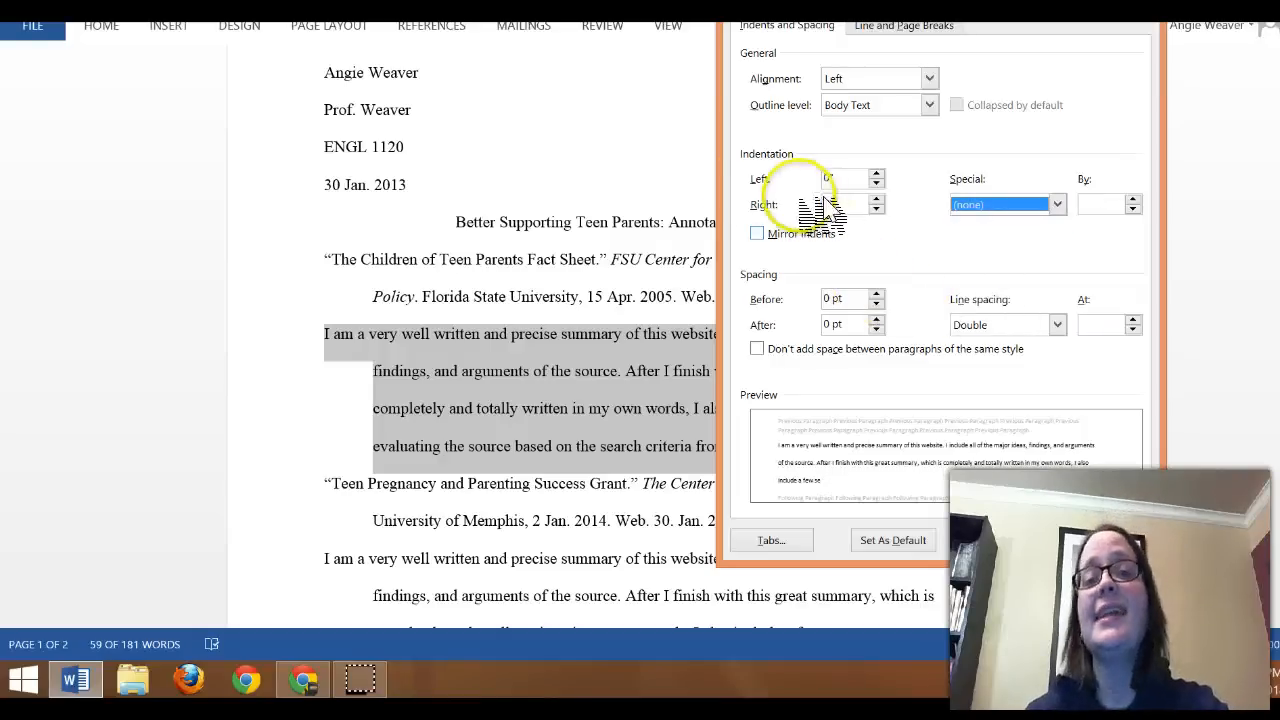
{"action": "left_click", "coordinate": [877, 174]}
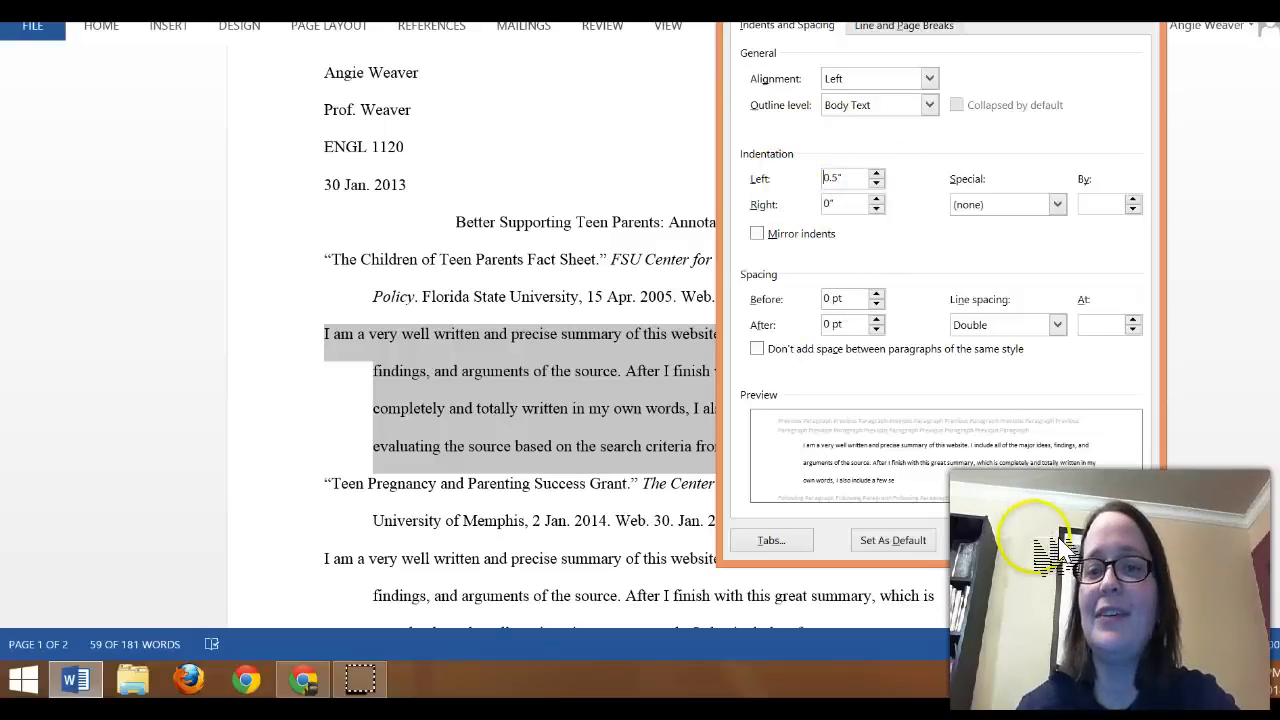
{"action": "left_click", "coordinate": [1015, 540]}
{"action": "left_click", "coordinate": [888, 440]}
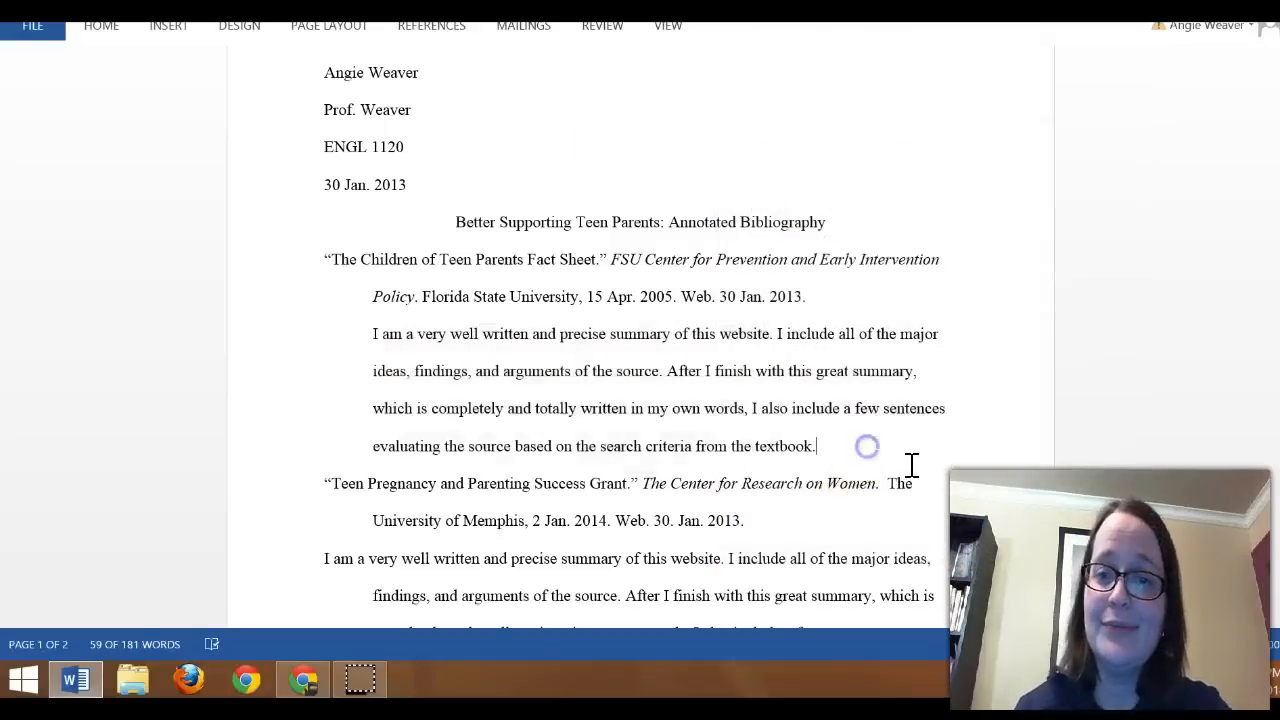
Step: Give the second source's summary a 0.5" left indentation with no special indent, and clear the selection
{"action": "scroll", "coordinate": [888, 437], "scroll_direction": "down", "scroll_amount": 2}
{"action": "mouse_move", "coordinate": [857, 506]}
{"action": "left_mouse_down"}
{"action": "mouse_move", "coordinate": [871, 486]}
{"action": "mouse_move", "coordinate": [324, 363]}
{"action": "left_mouse_up"}
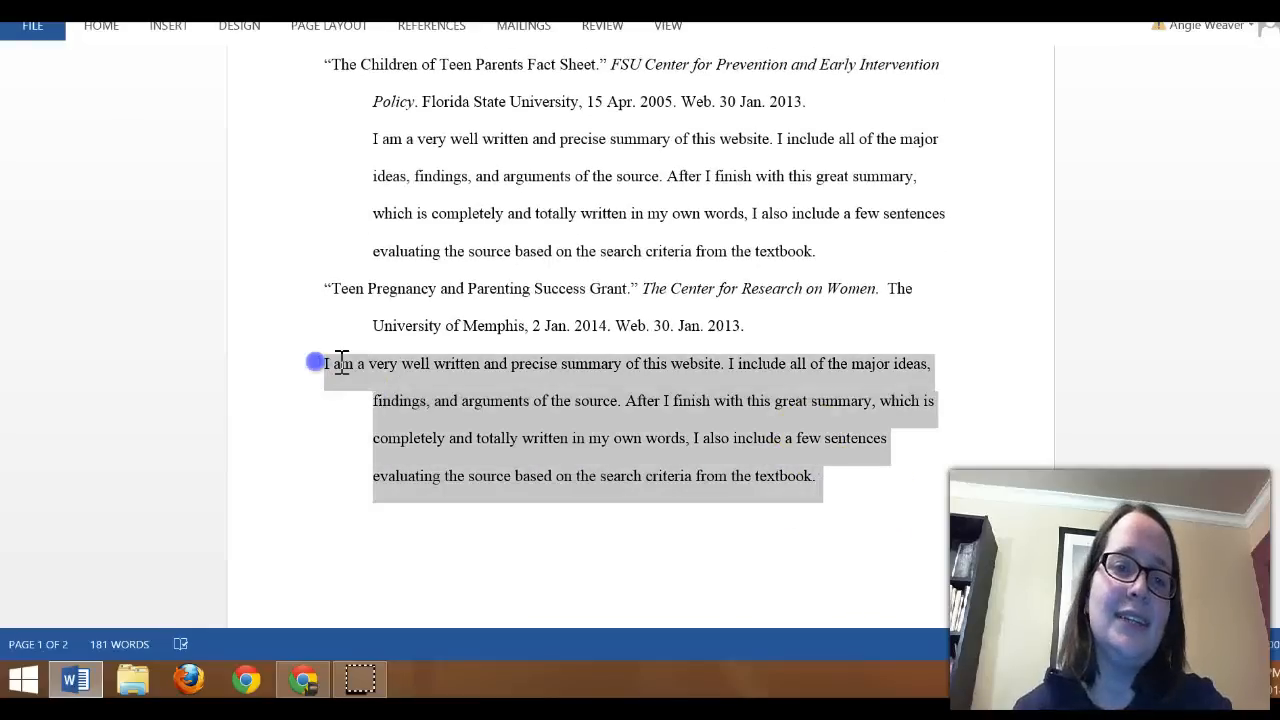
{"action": "left_click", "coordinate": [101, 25]}
{"action": "left_click", "coordinate": [570, 121]}
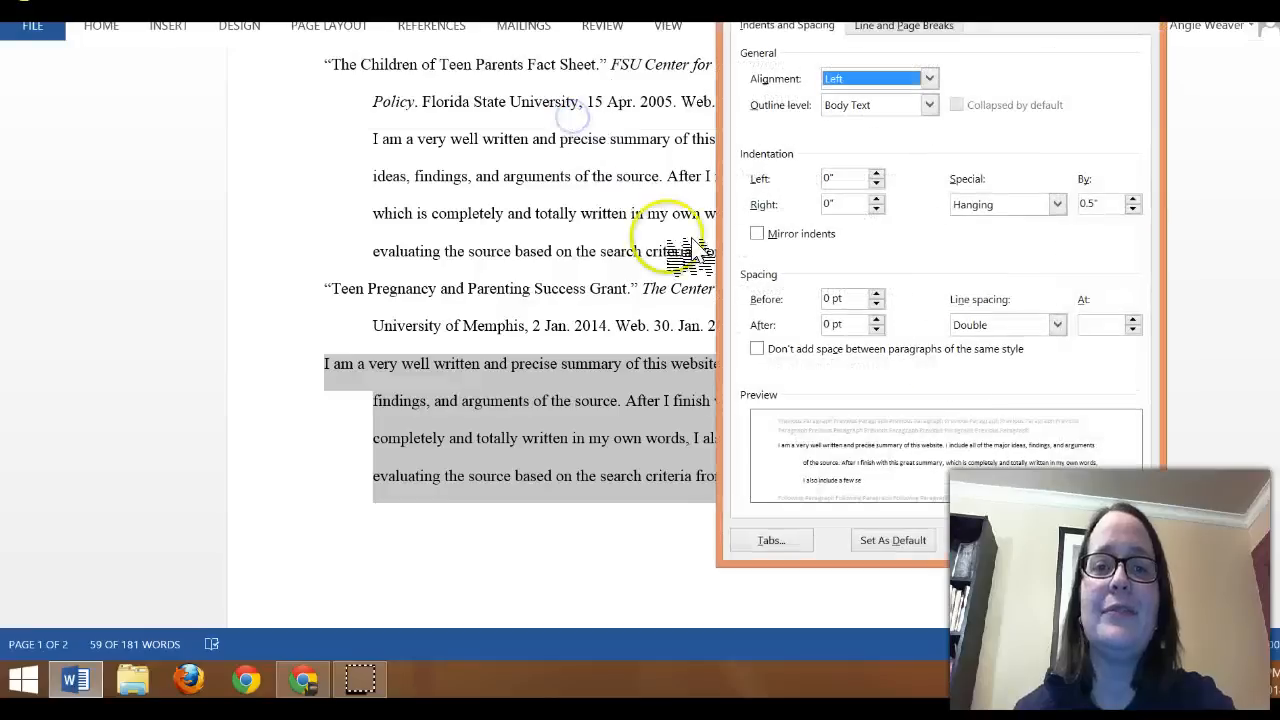
{"action": "left_click", "coordinate": [1057, 204]}
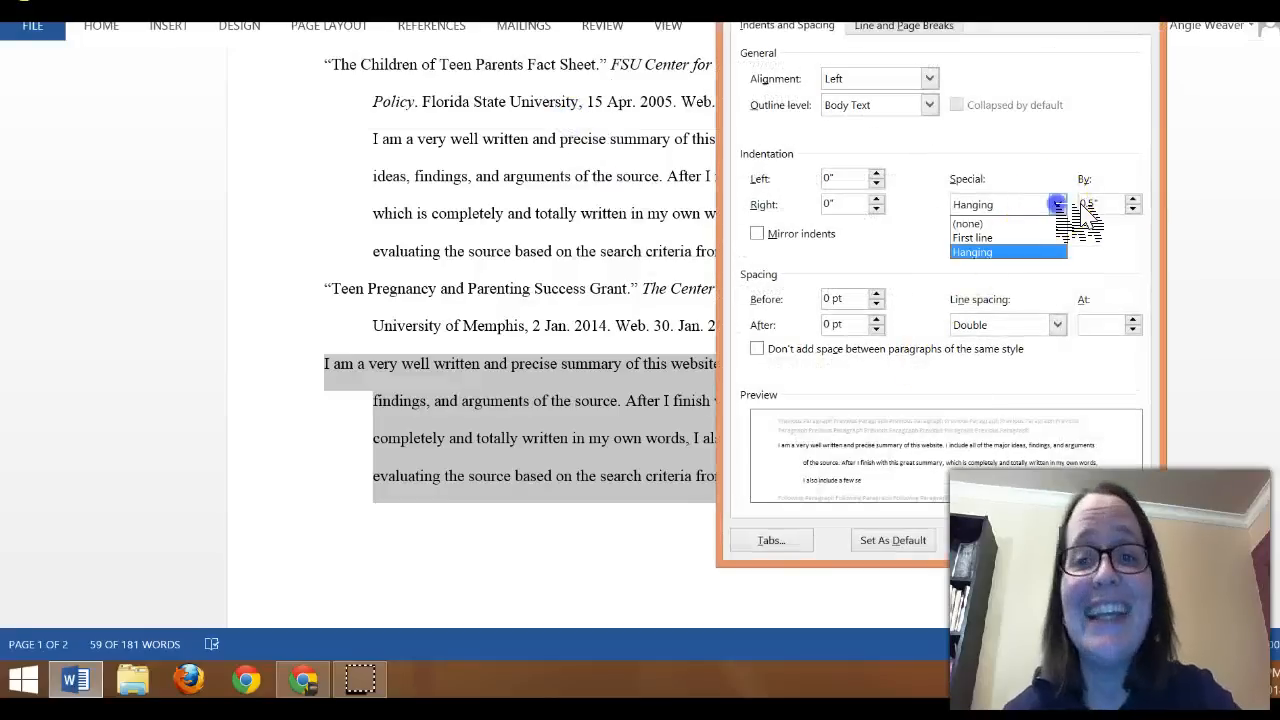
{"action": "left_click", "coordinate": [1020, 223]}
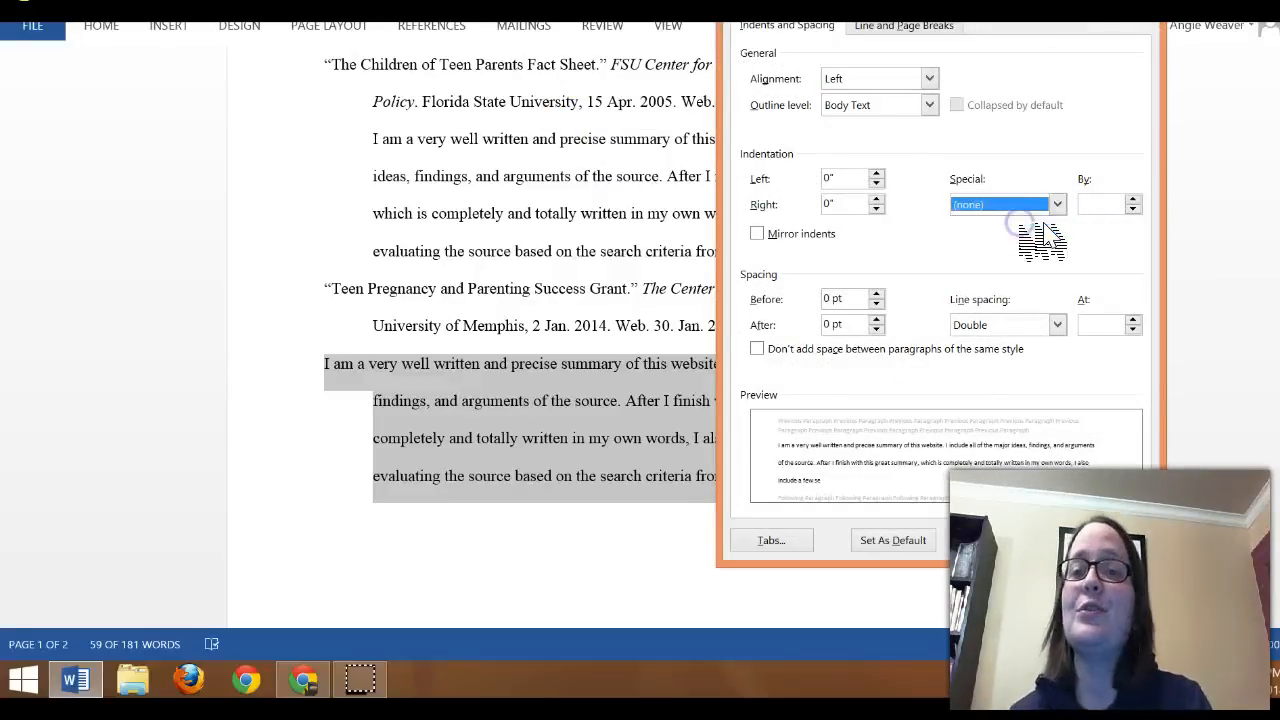
{"action": "left_click", "coordinate": [877, 173]}
{"action": "left_click", "coordinate": [877, 173]}
{"action": "left_click", "coordinate": [877, 173]}
{"action": "left_click", "coordinate": [877, 173]}
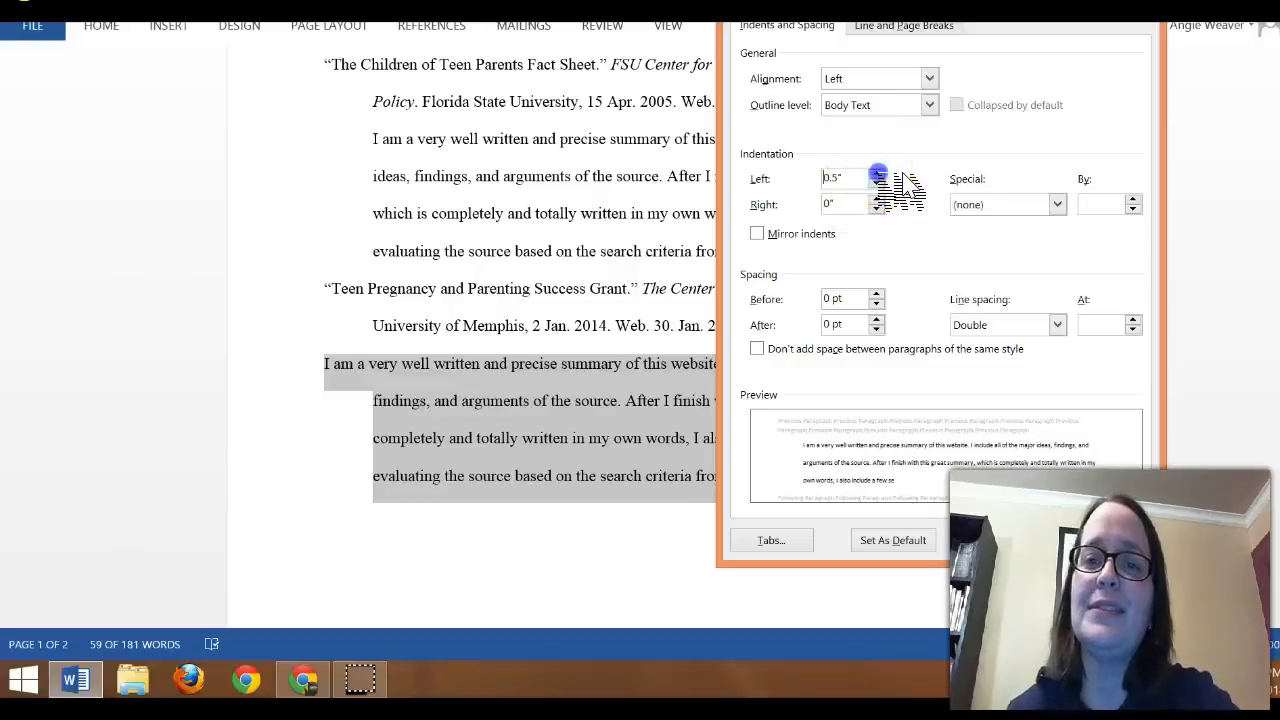
{"action": "left_click", "coordinate": [877, 173]}
{"action": "left_click", "coordinate": [1020, 545]}
{"action": "left_click", "coordinate": [894, 590]}
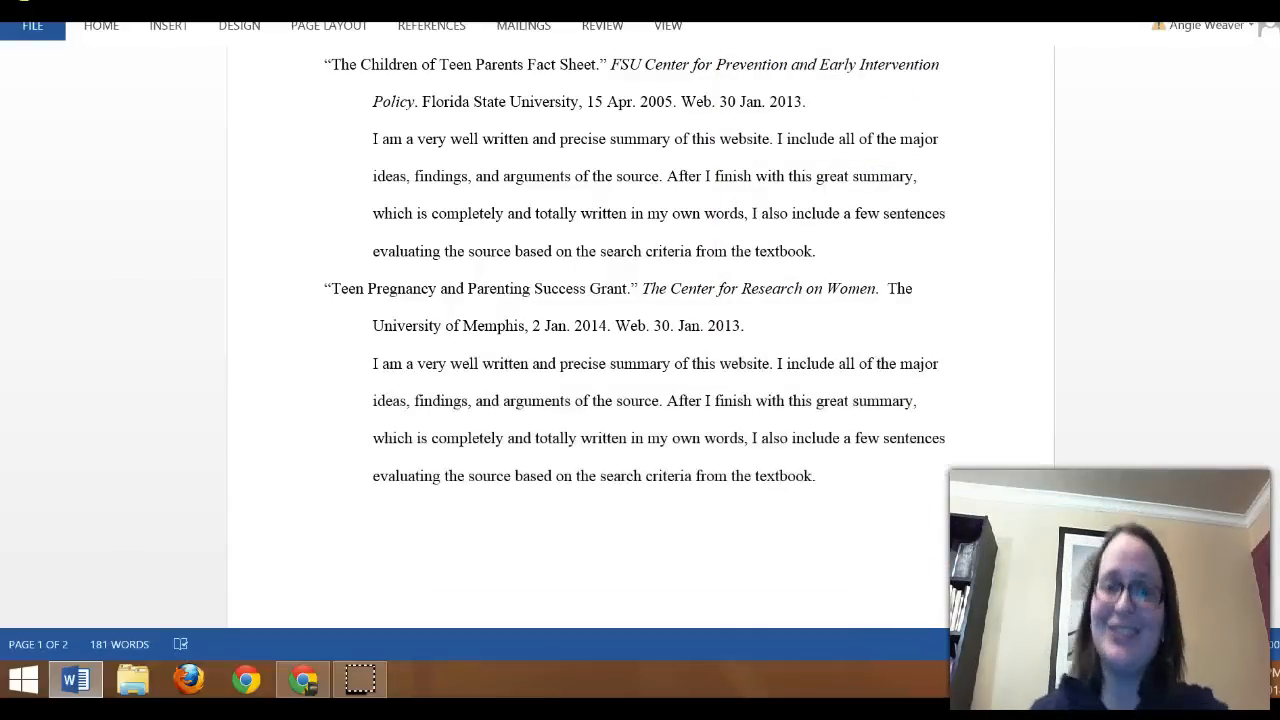
Step: Review the formatted draft against the heading, title and entry layout of the sample annotated bibliography in Chrome, and return to Word
{"action": "scroll", "coordinate": [909, 586], "scroll_direction": "up", "scroll_amount": 5}
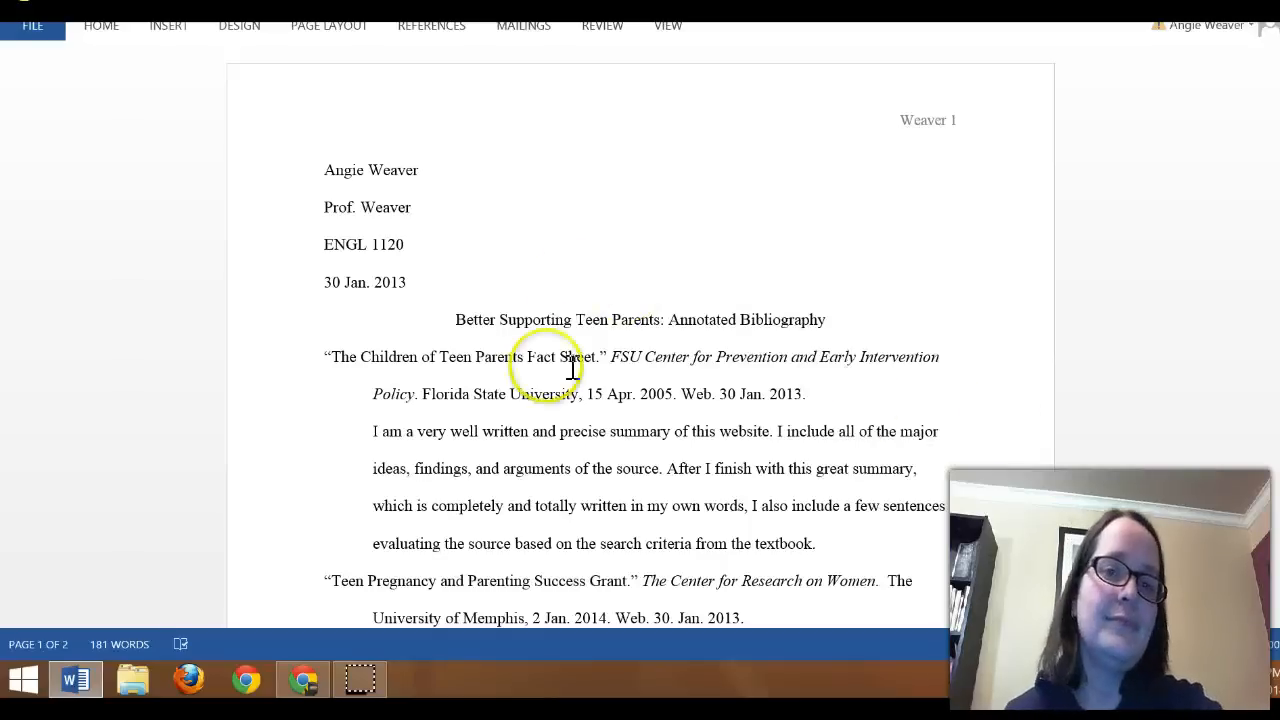
{"action": "scroll", "coordinate": [923, 351], "scroll_direction": "down", "scroll_amount": 1}
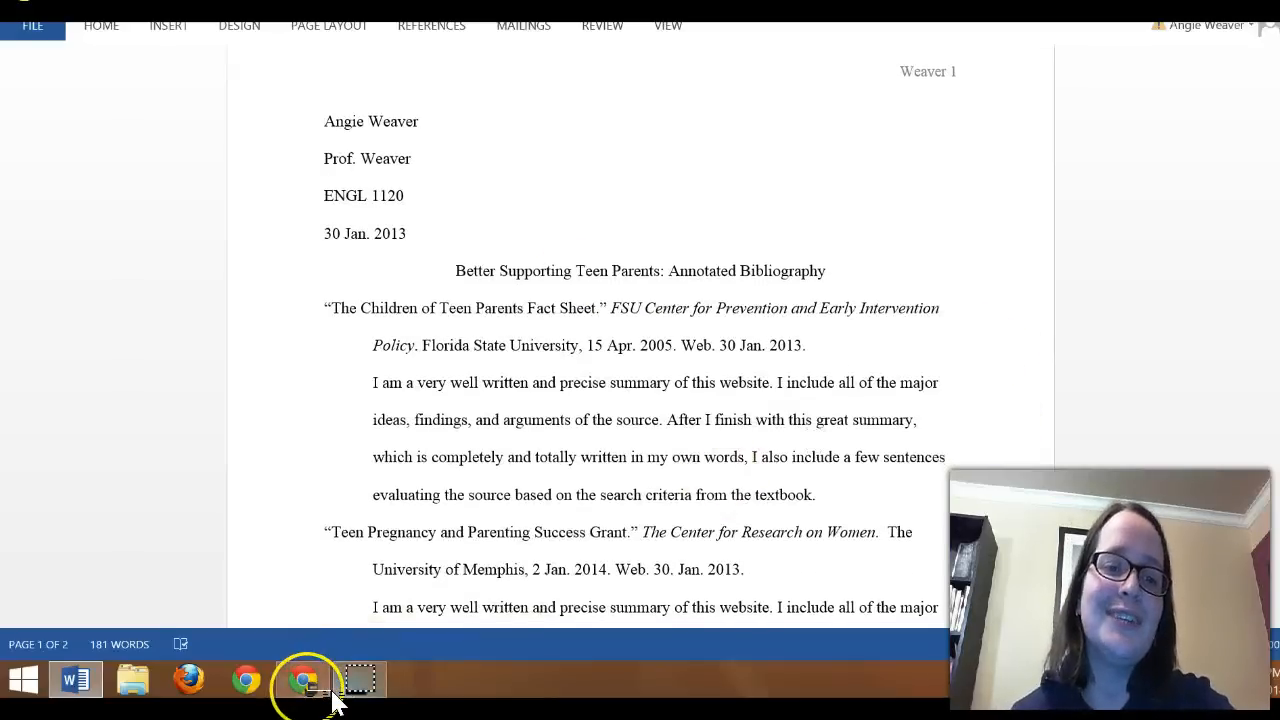
{"action": "left_click", "coordinate": [318, 682]}
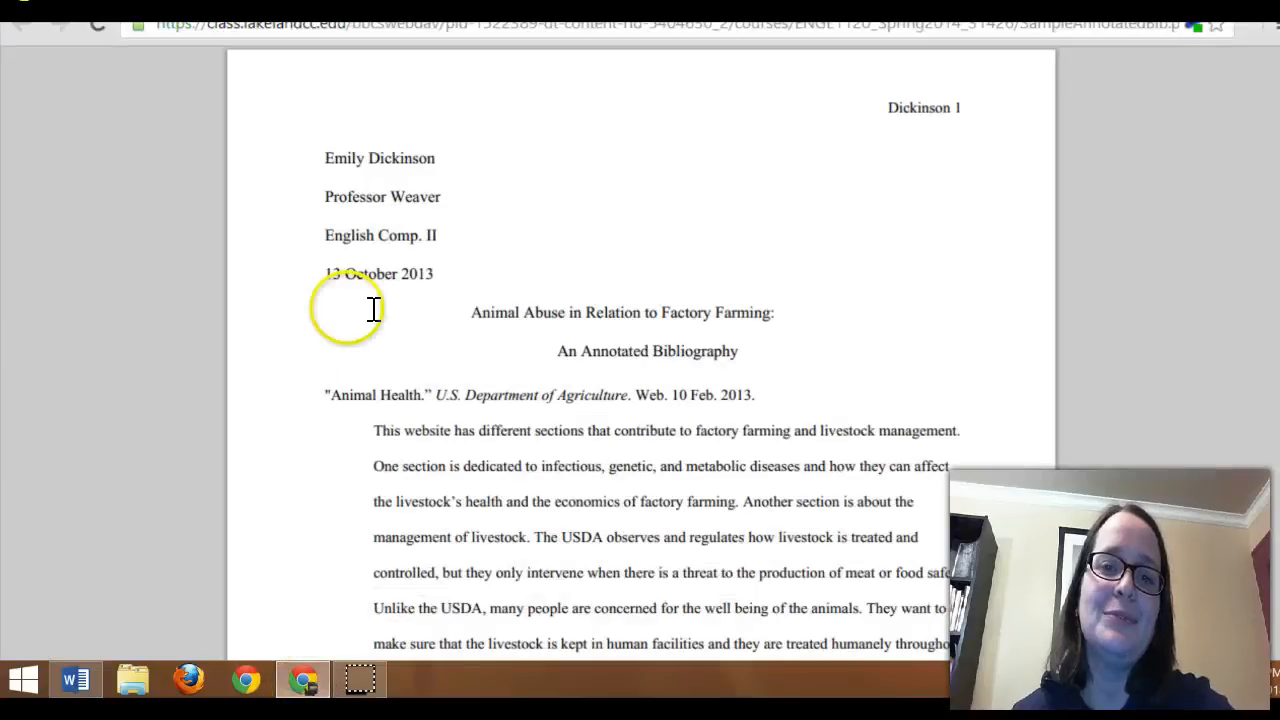
{"action": "scroll", "coordinate": [371, 310], "scroll_direction": "down", "scroll_amount": 6}
{"action": "scroll", "coordinate": [368, 327], "scroll_direction": "up", "scroll_amount": 2}
{"action": "scroll", "coordinate": [370, 325], "scroll_direction": "up", "scroll_amount": 4}
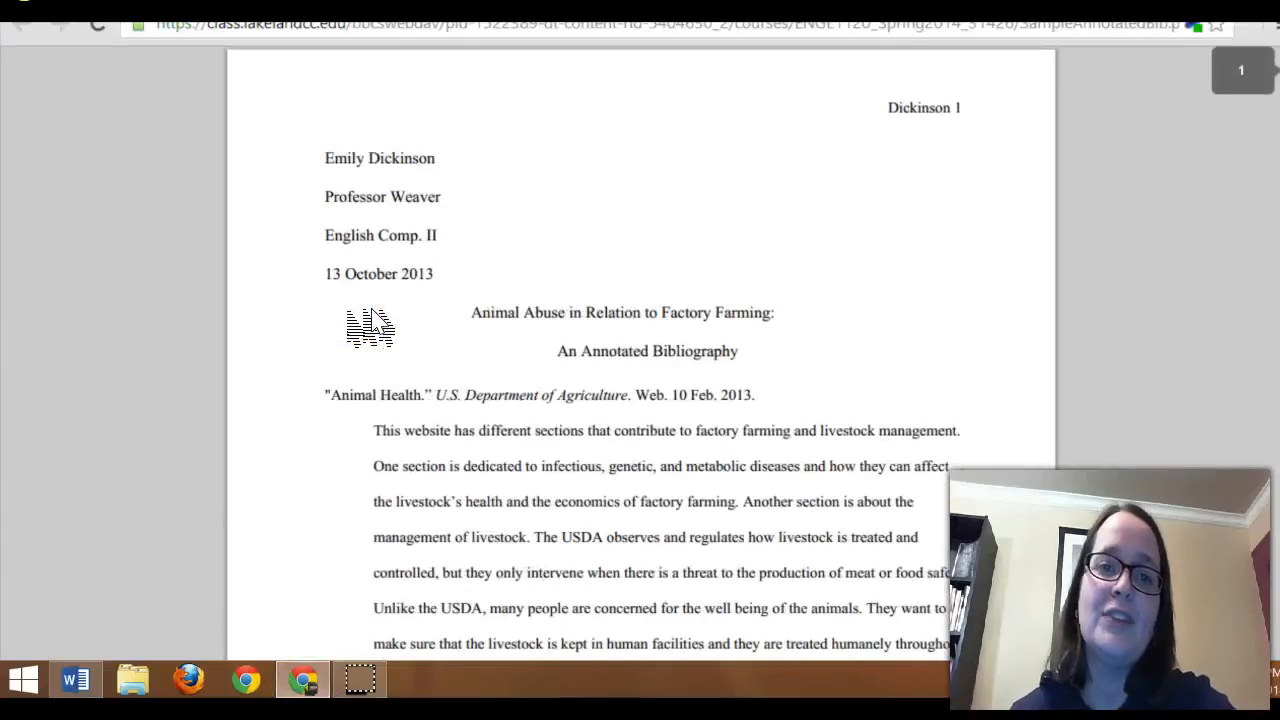
{"action": "scroll", "coordinate": [351, 286], "scroll_direction": "down", "scroll_amount": 3}
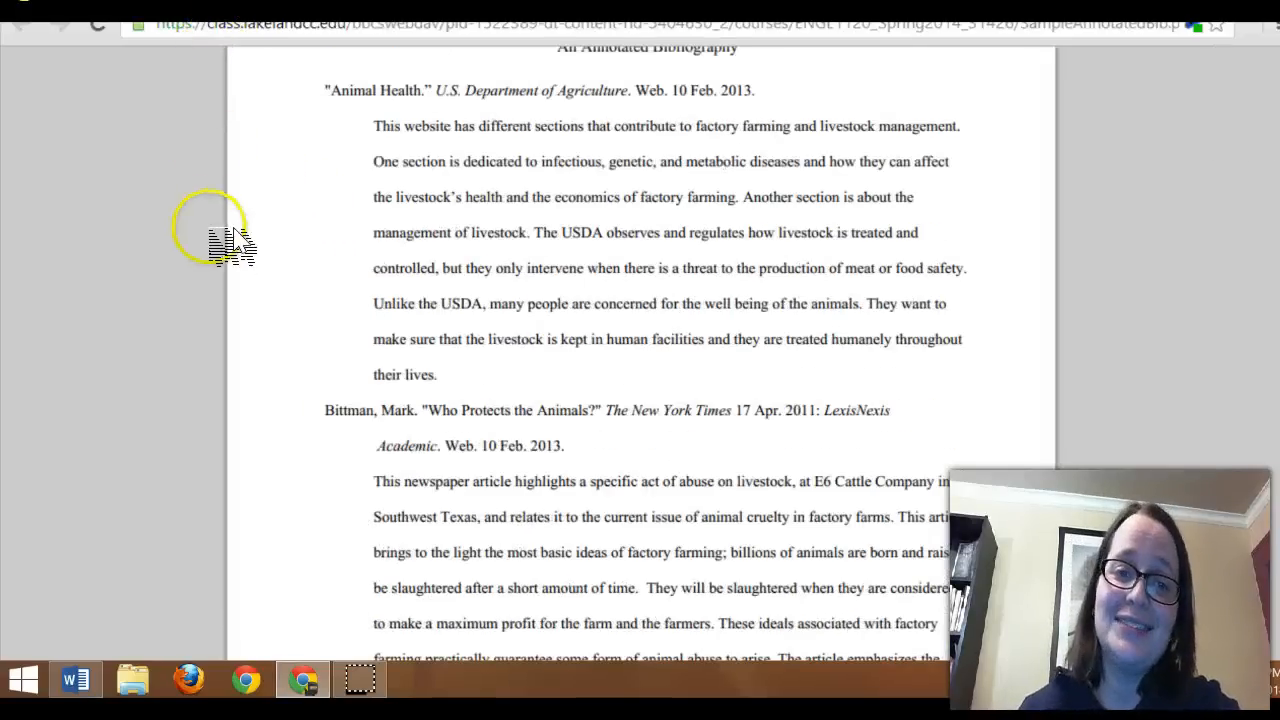
{"action": "scroll", "coordinate": [432, 258], "scroll_direction": "down", "scroll_amount": 1}
{"action": "scroll", "coordinate": [430, 257], "scroll_direction": "up", "scroll_amount": 1}
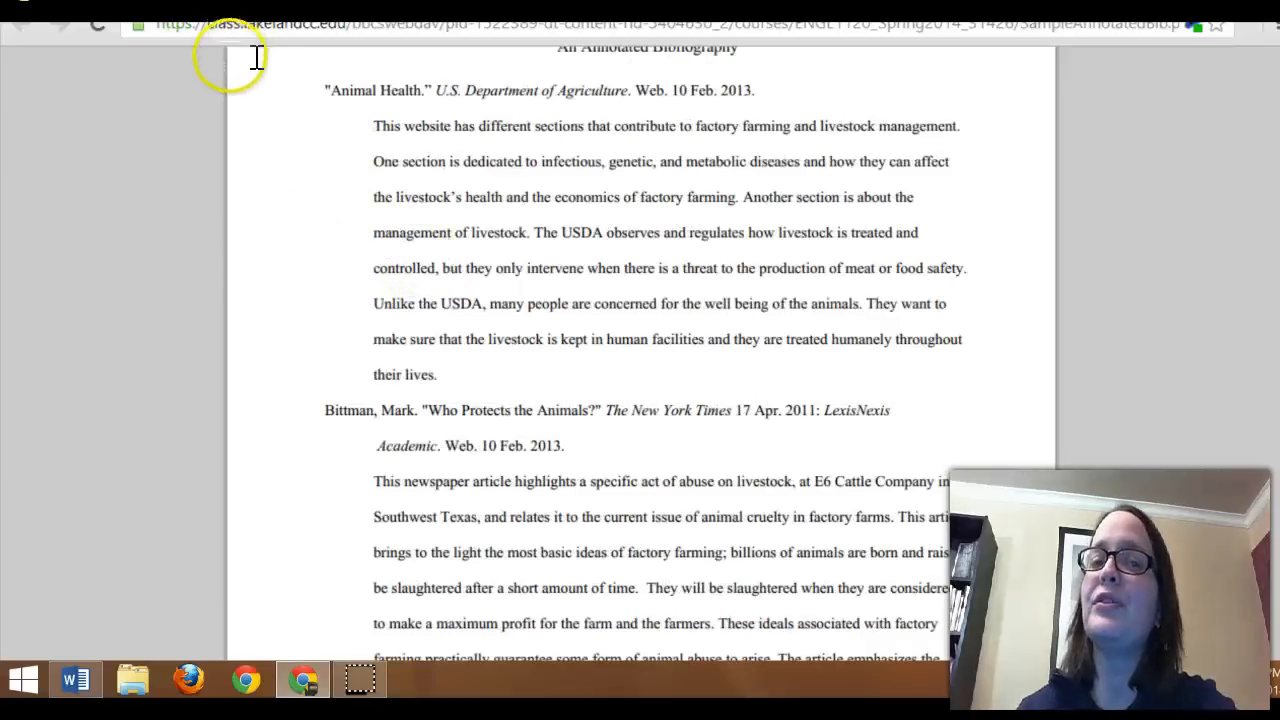
{"action": "mouse_move", "coordinate": [333, 704]}
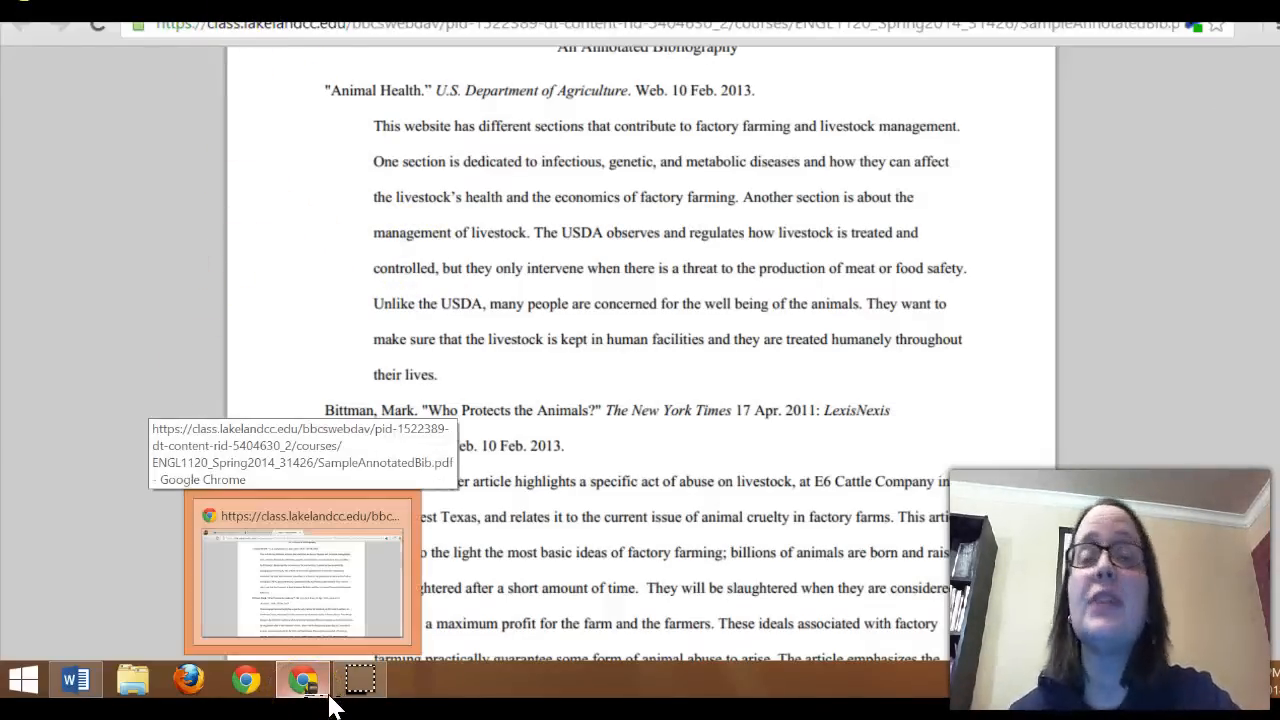
{"action": "left_click", "coordinate": [330, 700]}
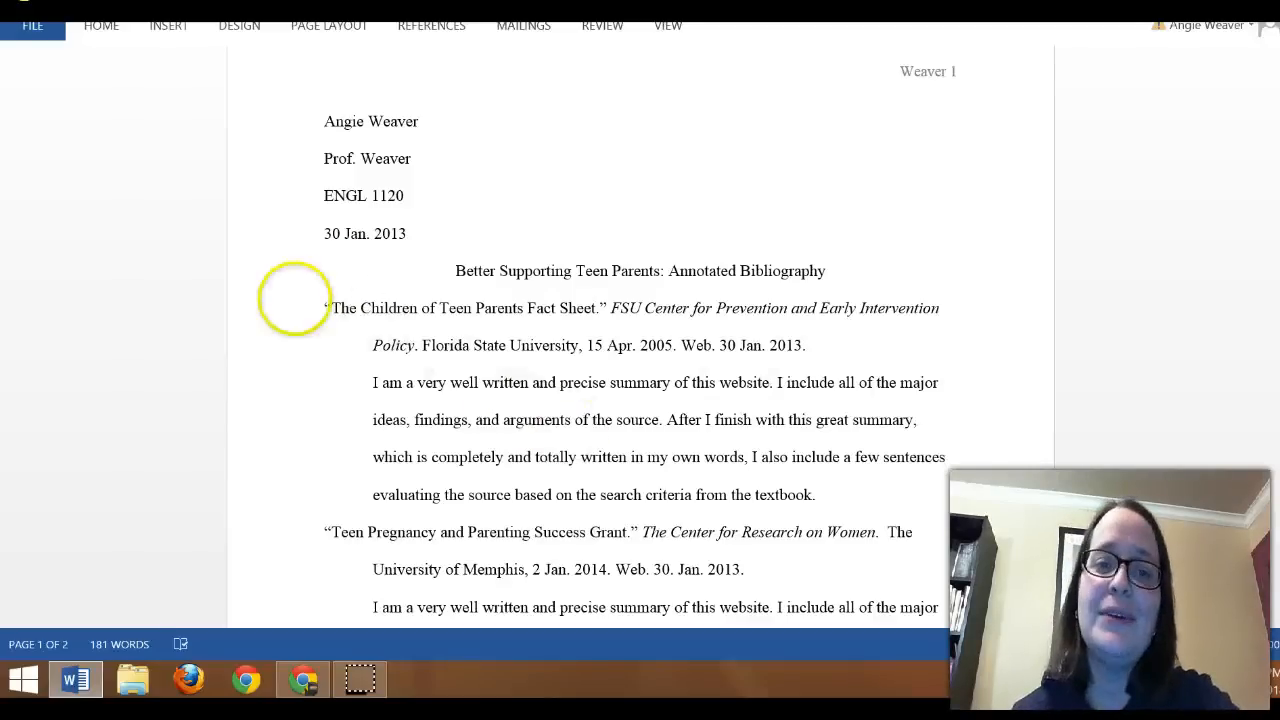
Step: Move the "The Children of Teen Parents Fact Sheet" citation and summary below the "Teen Pregnancy and Parenting Success Grant" entry, leaving no blank line between them
{"action": "left_click", "coordinate": [360, 301]}
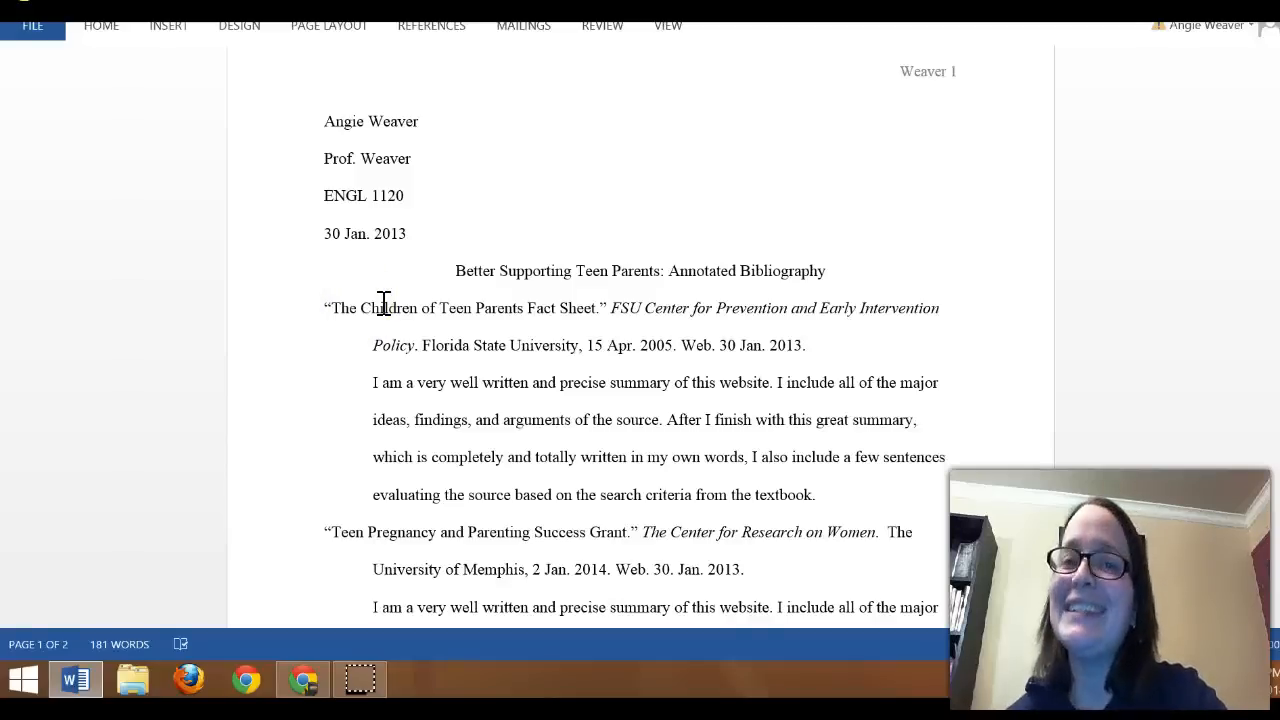
{"action": "scroll", "coordinate": [600, 440], "scroll_direction": "down", "scroll_amount": 1}
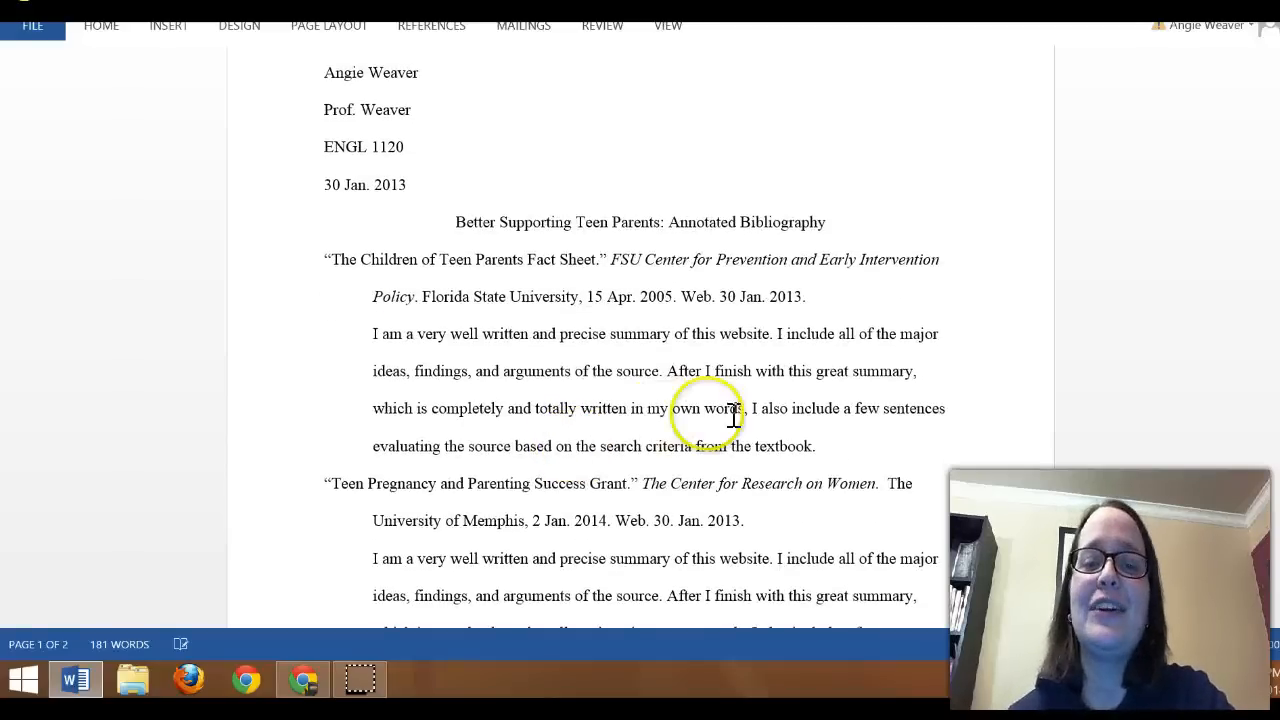
{"action": "left_click_drag", "start_coordinate": [858, 455], "coordinate": [306, 260]}
{"action": "key", "text": "ctrl+c"}
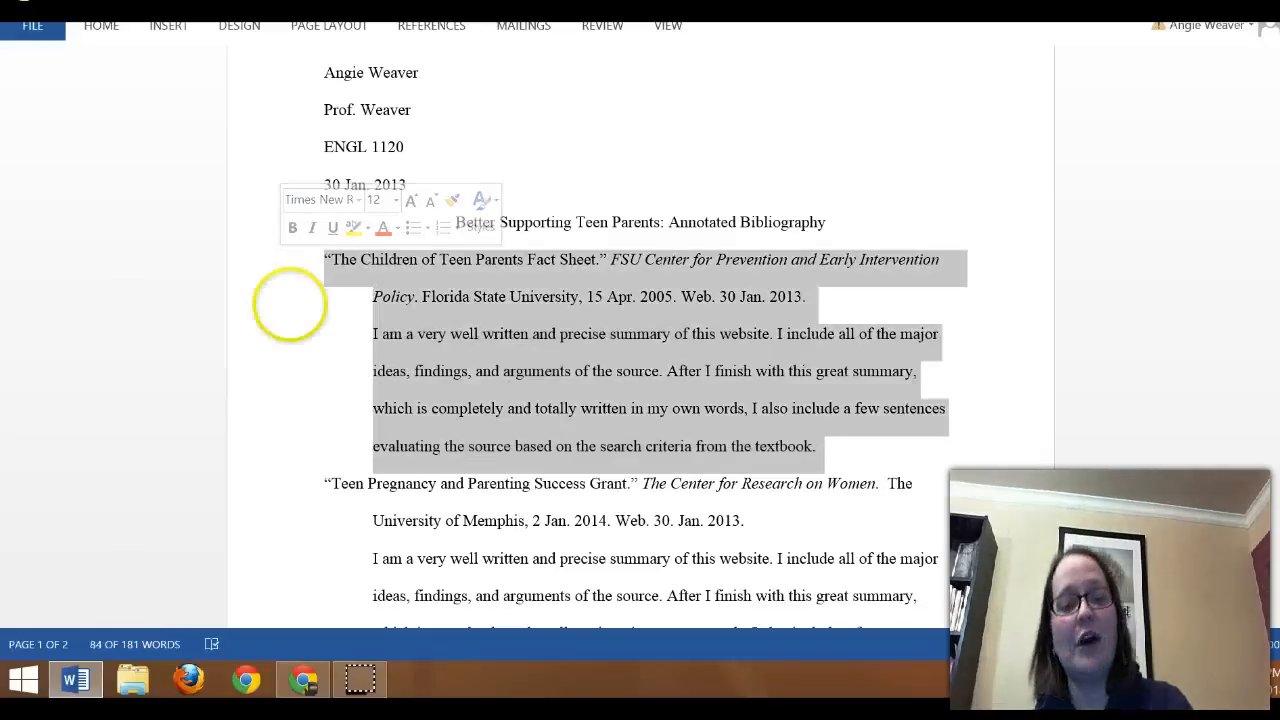
{"action": "key", "text": "Delete"}
{"action": "left_click", "coordinate": [480, 530]}
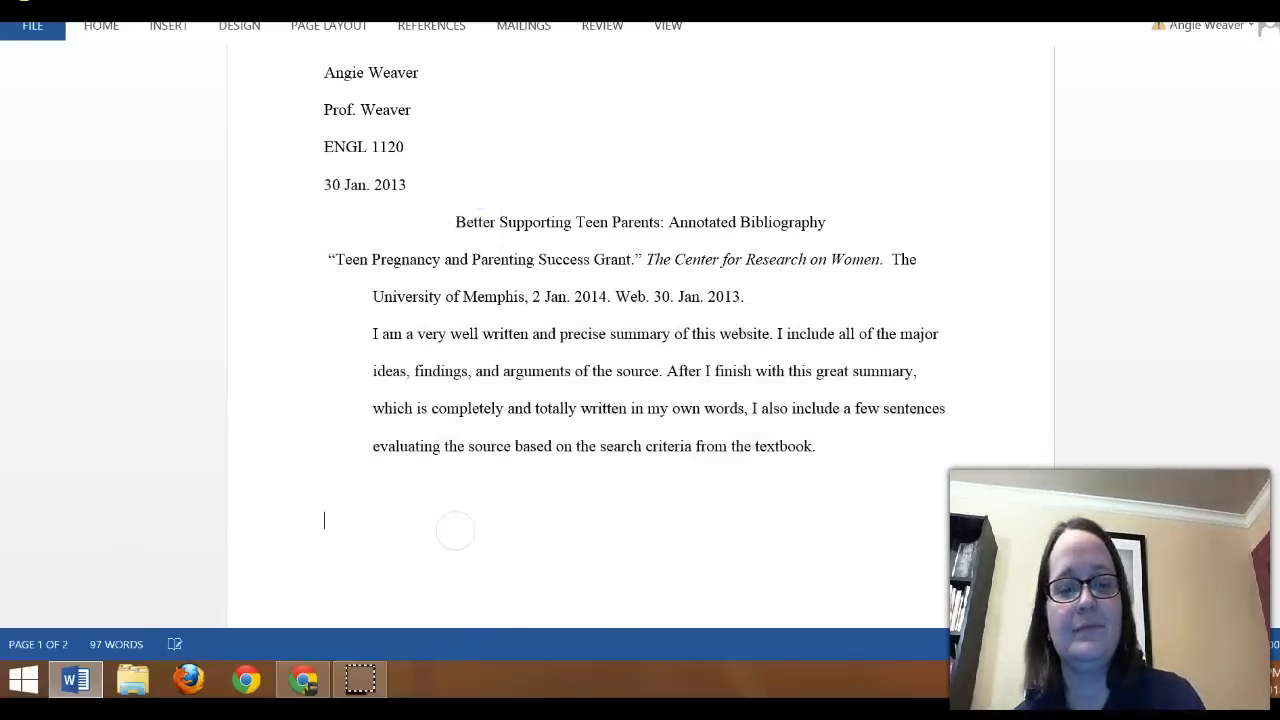
{"action": "key", "text": "ctrl+v"}
{"action": "left_click", "coordinate": [457, 333]}
{"action": "key", "text": "Delete"}
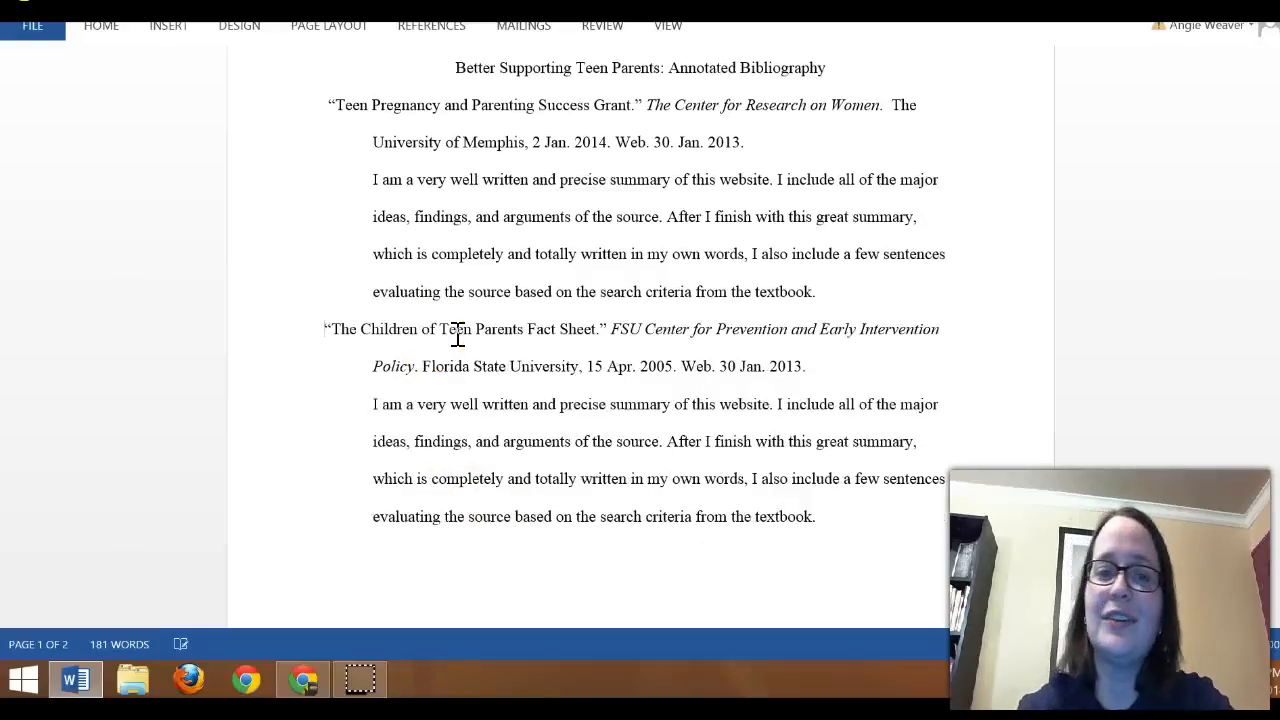
{"action": "scroll", "coordinate": [857, 480], "scroll_direction": "up", "scroll_amount": 3}
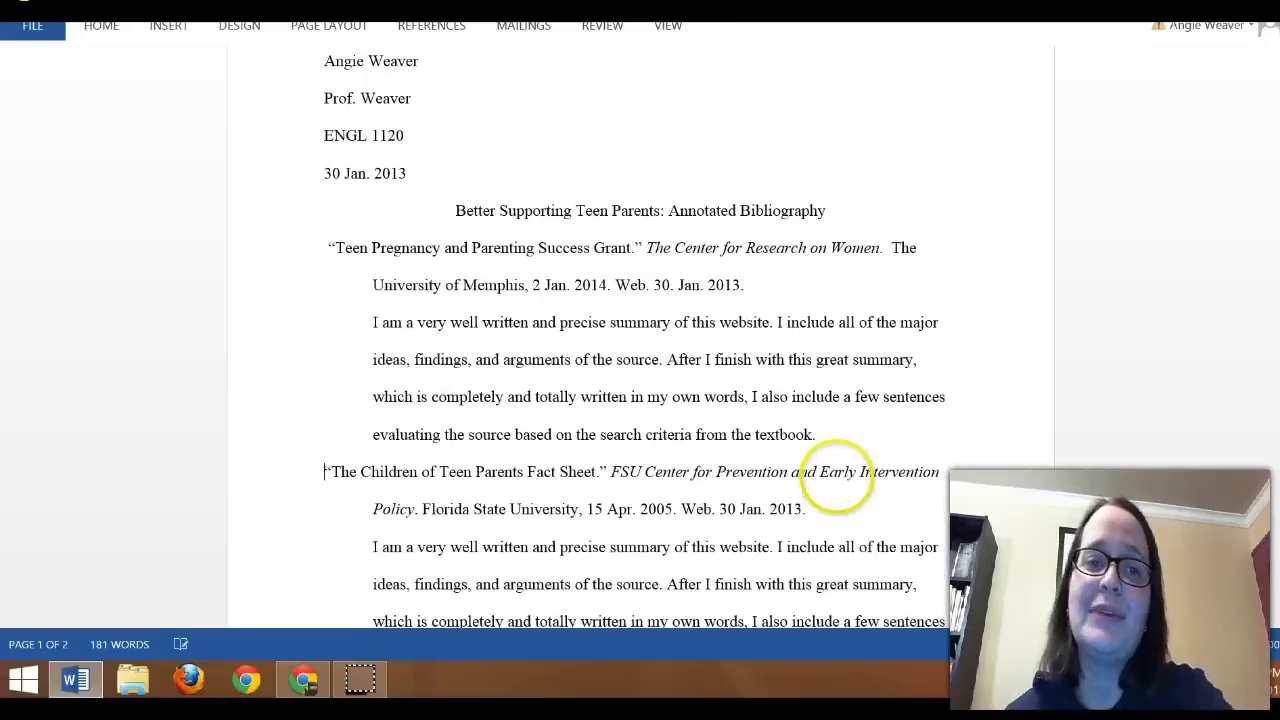
{"action": "scroll", "coordinate": [1014, 354], "scroll_direction": "up", "scroll_amount": 2}
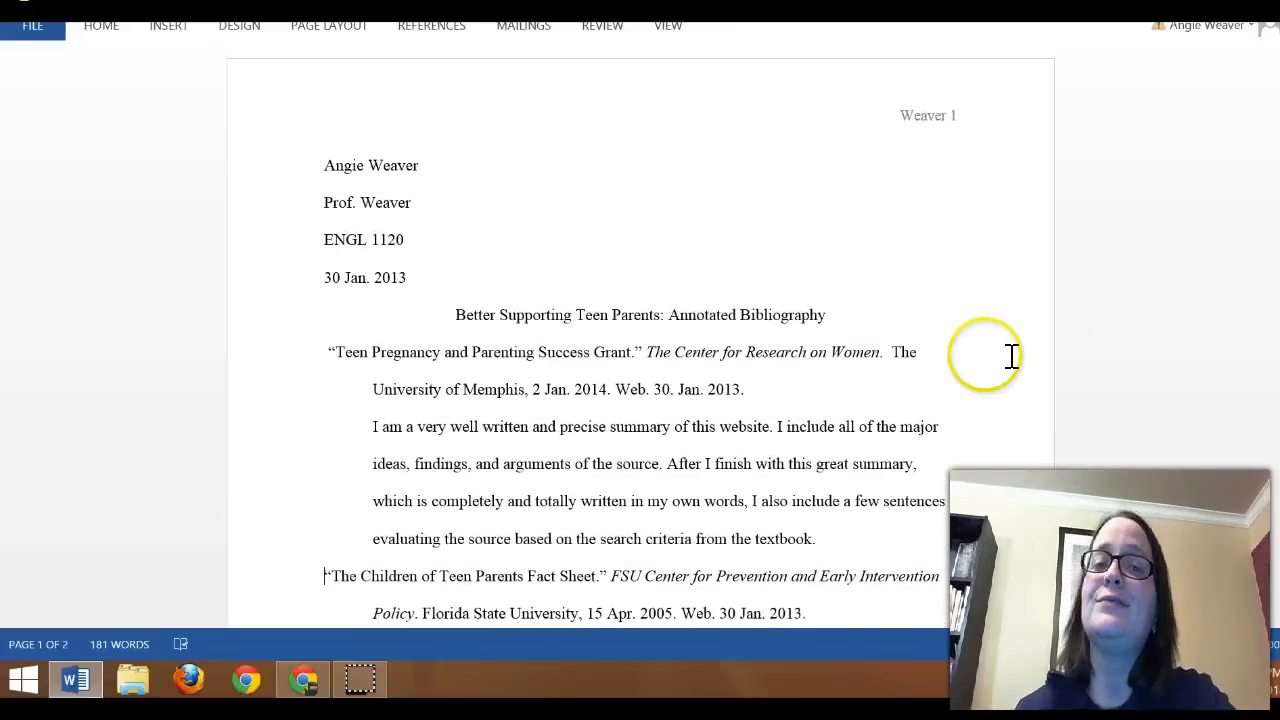